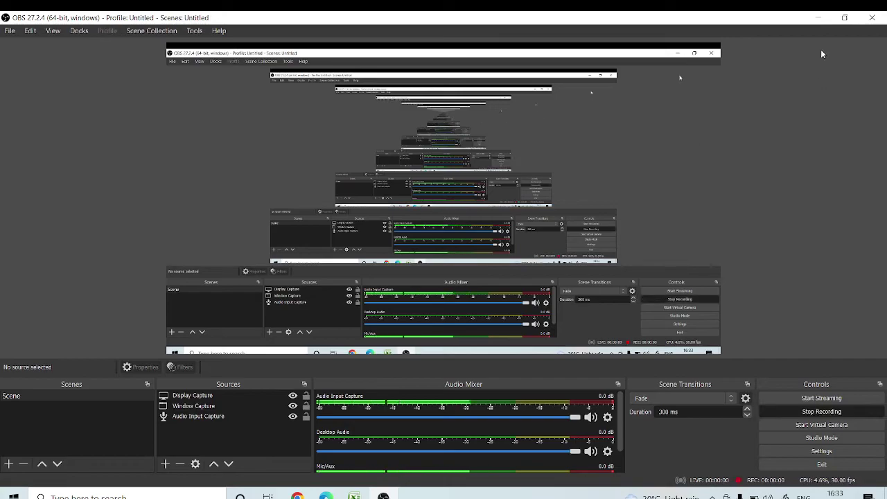
Minimize the OBS window to reveal the DATA 123 workbook's marks sheet
click(818, 17)
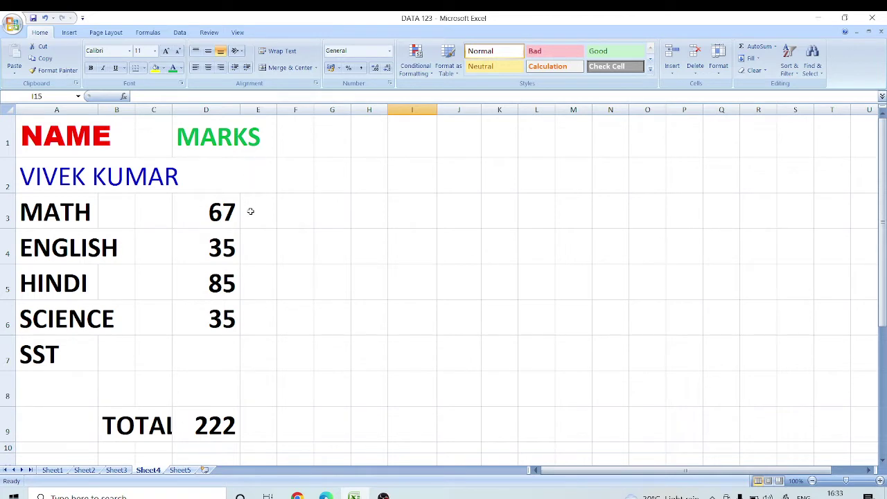
scroll(248, 212, down, 1)
scroll(253, 215, up, 1)
scroll(316, 302, down, 1)
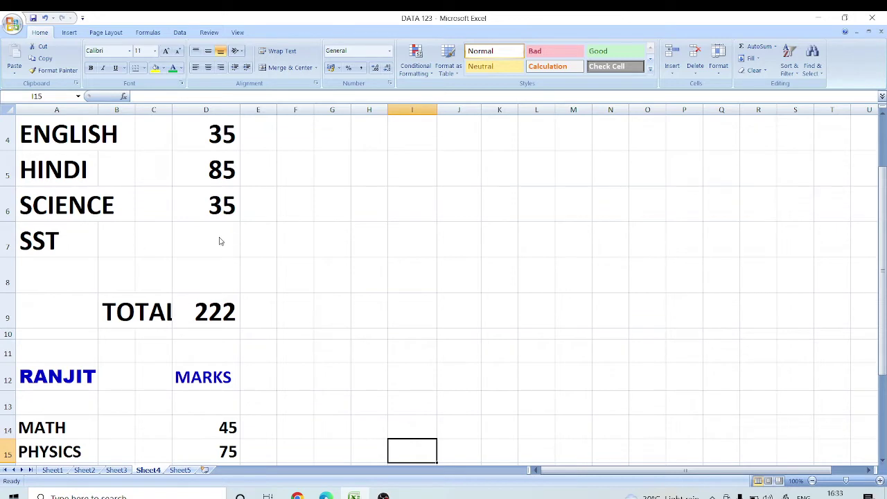
scroll(229, 237, up, 1)
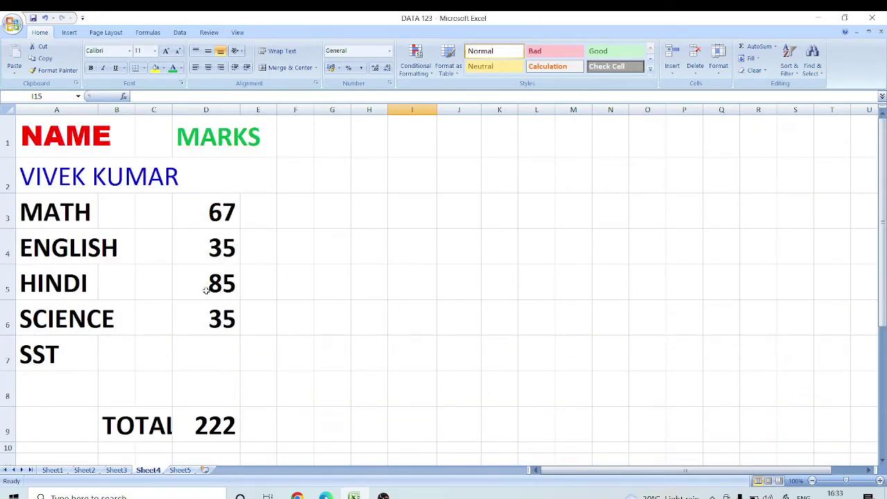
scroll(260, 250, down, 1)
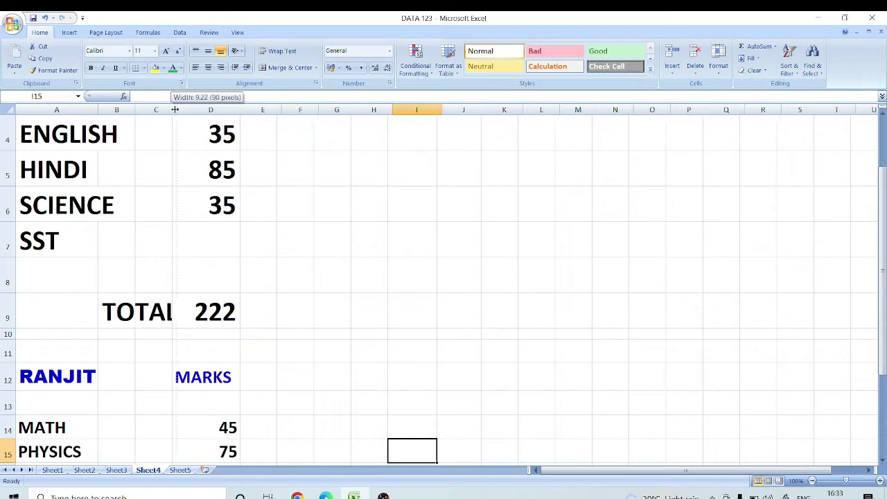
Drag column C wider so the TOTAL header shows in full
drag(169, 110, 176, 109)
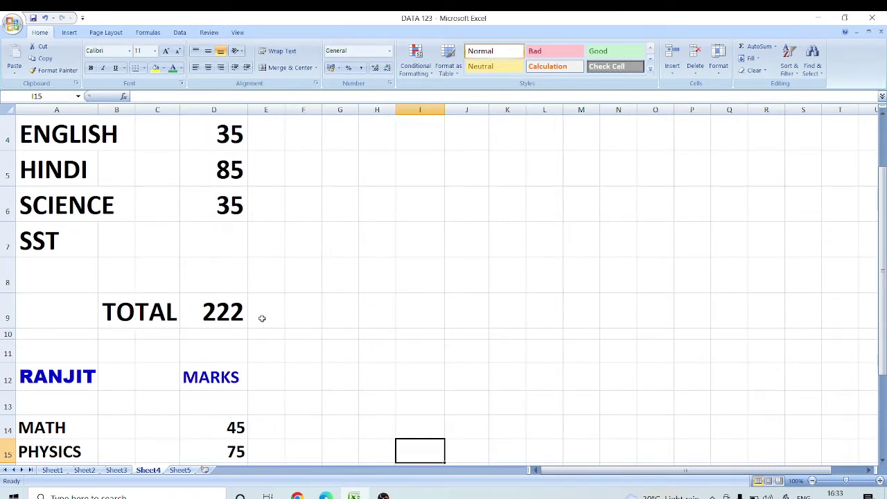
scroll(269, 318, up, 1)
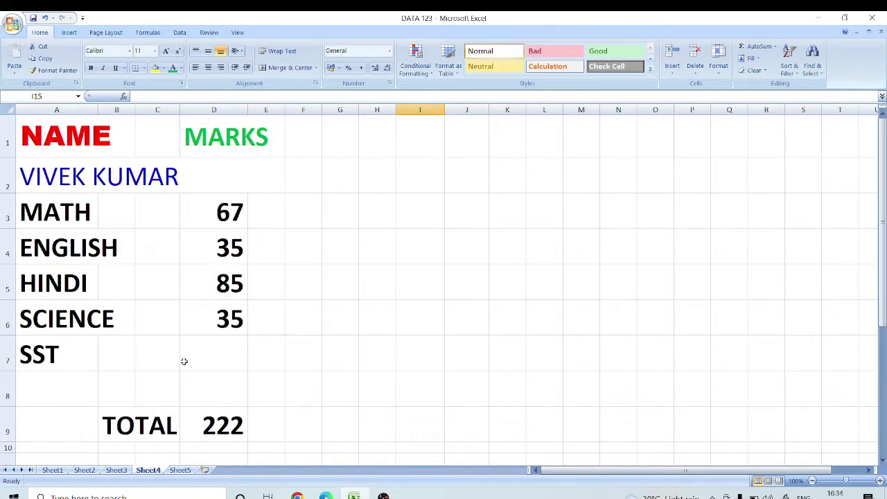
scroll(254, 369, down, 1)
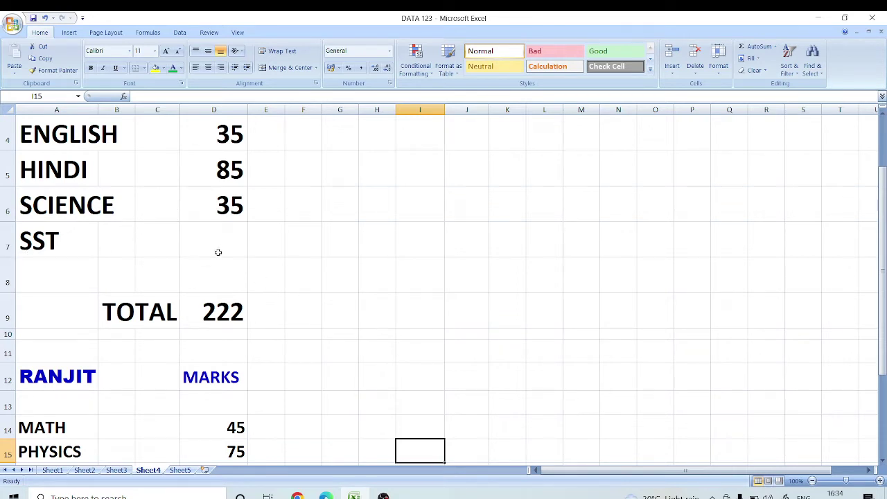
scroll(215, 247, up, 1)
scroll(215, 247, down, 1)
scroll(219, 252, up, 1)
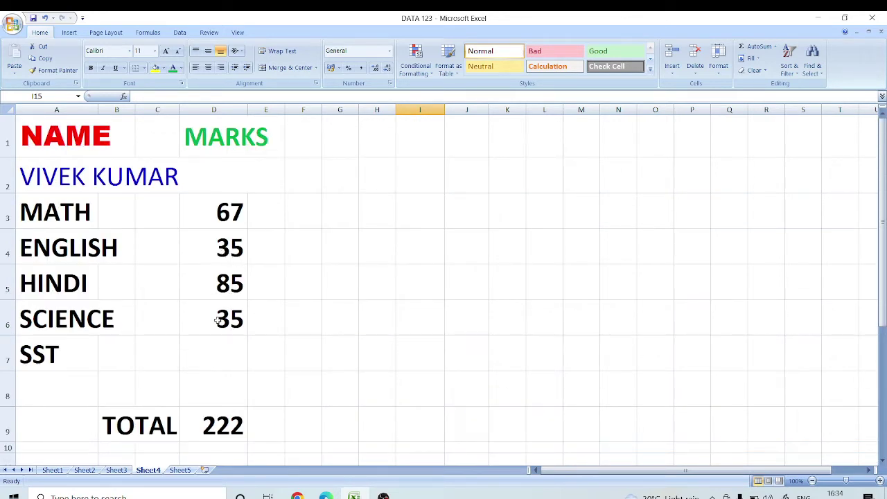
Start Goal Seek from Data > What-If Analysis, clearing the prefilled I15 reference
click(180, 33)
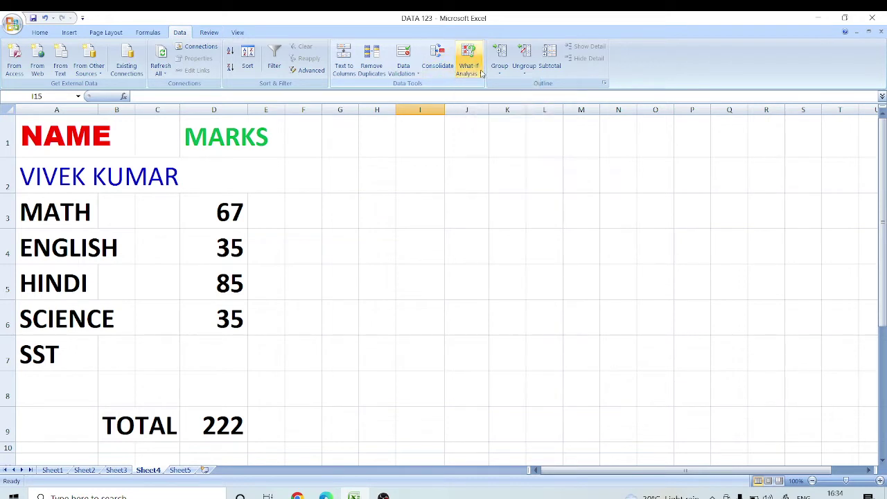
click(475, 76)
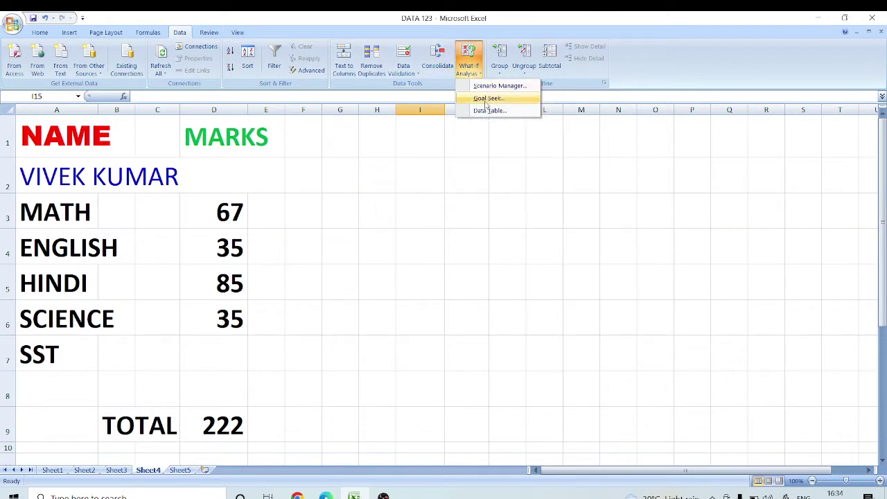
scroll(487, 103, down, 3)
click(487, 98)
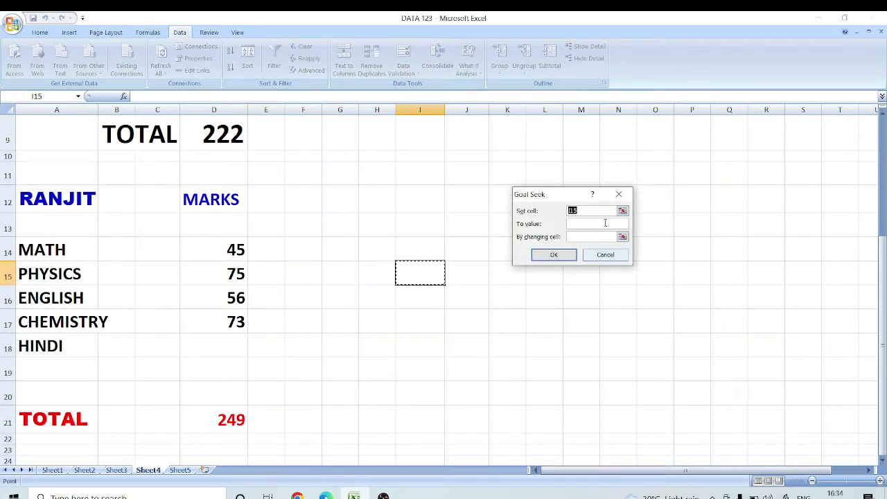
drag(566, 195, 408, 225)
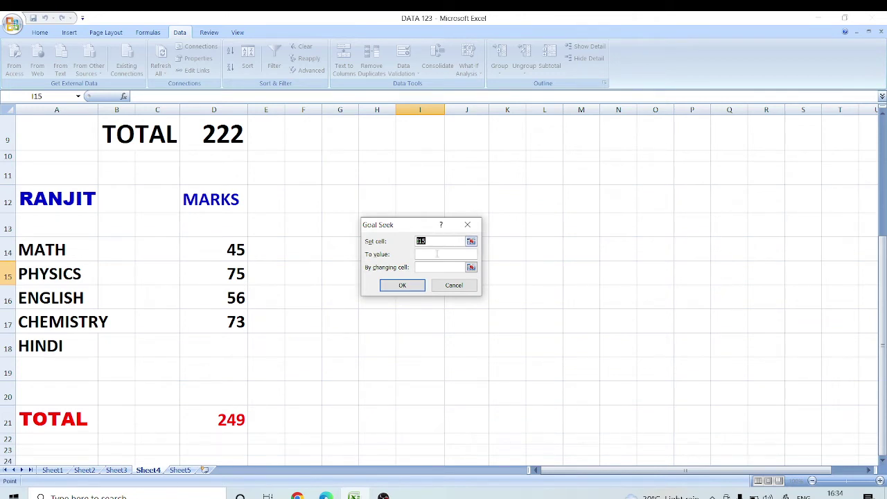
key(BackSpace)
scroll(429, 265, up, 3)
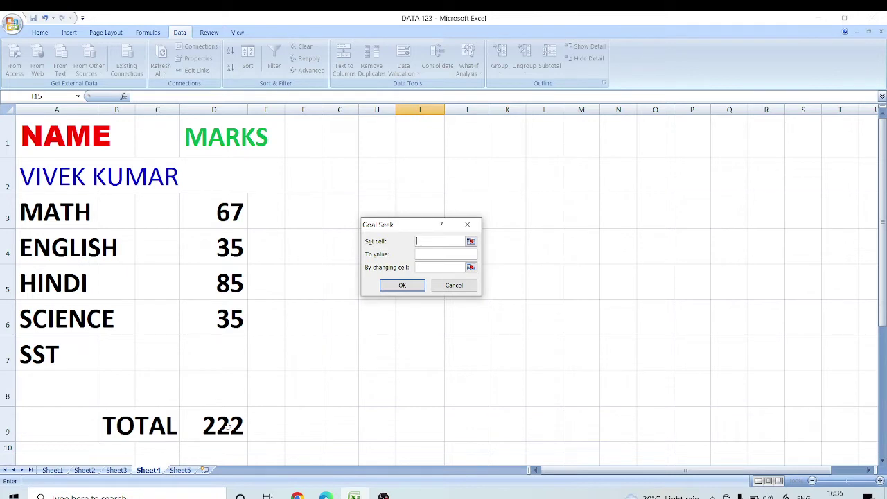
Goal Seek total D9 to 300 by changing the blank SST mark D7, giving 78
click(228, 426)
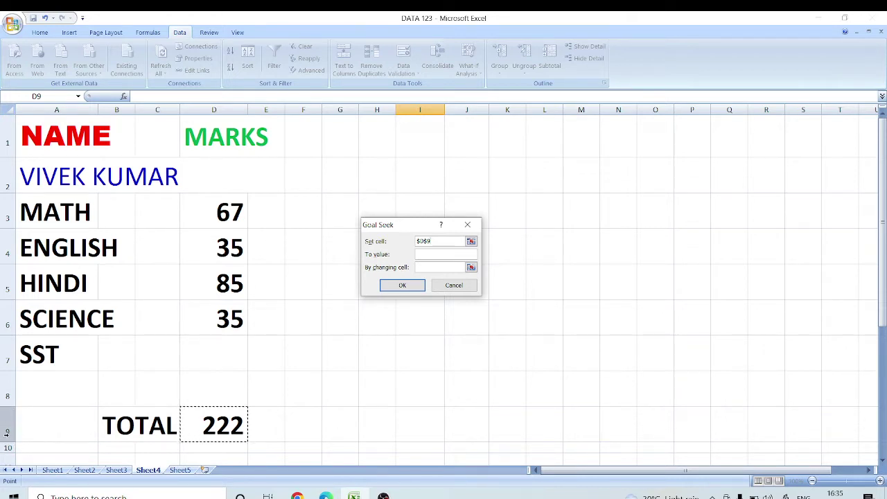
click(429, 254)
click(435, 254)
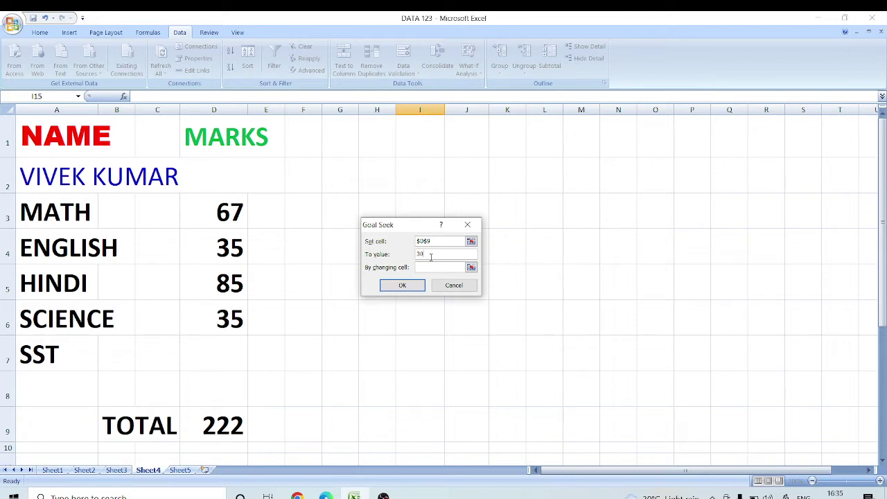
text(300)
click(427, 269)
click(217, 353)
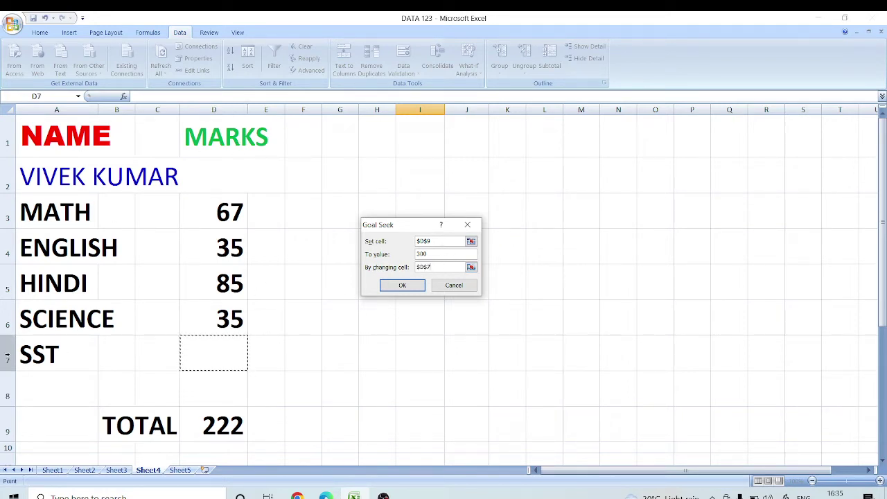
click(403, 287)
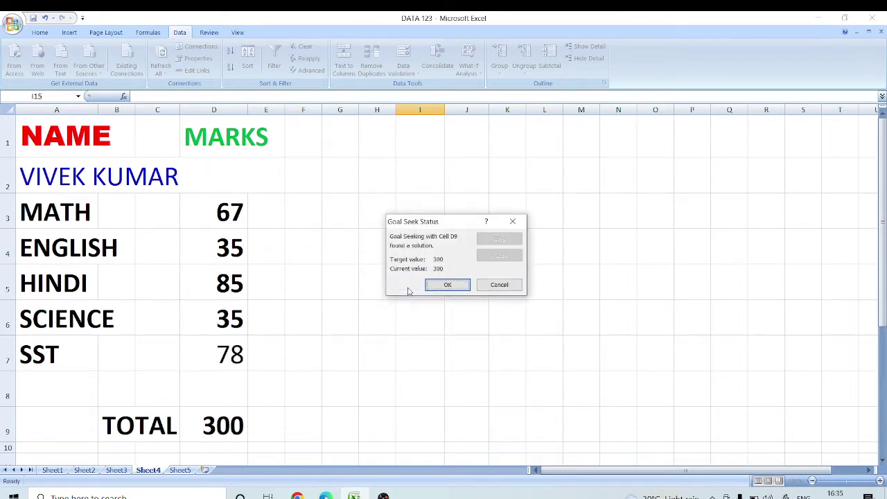
click(449, 285)
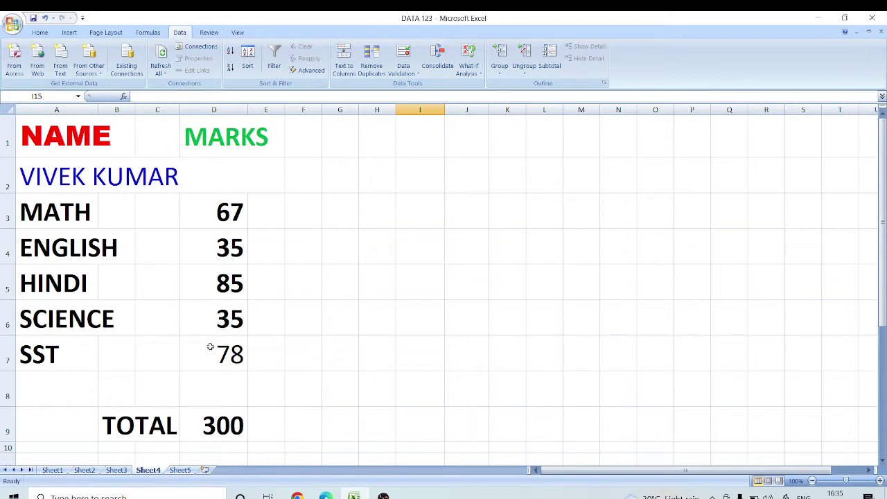
scroll(366, 337, down, 1)
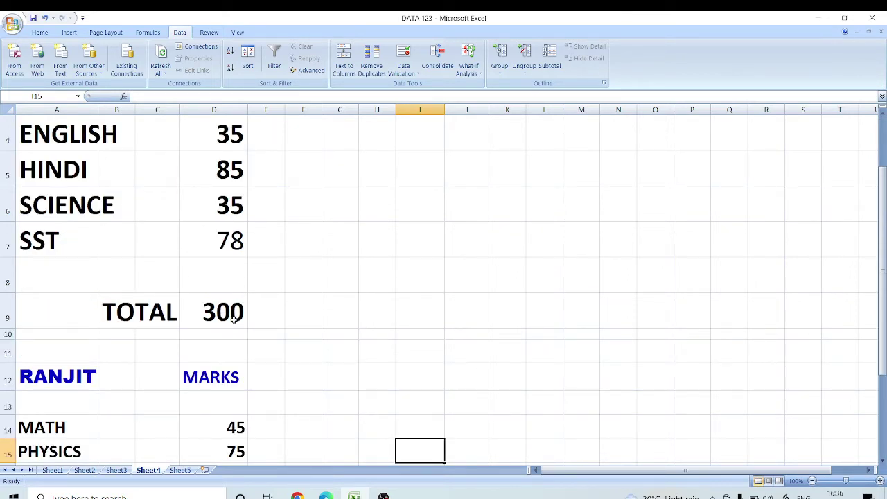
scroll(267, 304, up, 1)
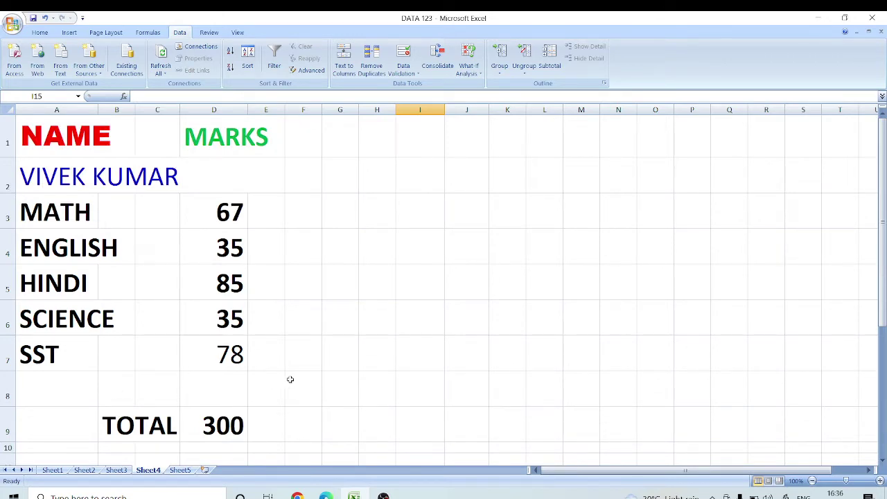
scroll(303, 370, down, 1)
scroll(303, 370, down, 2)
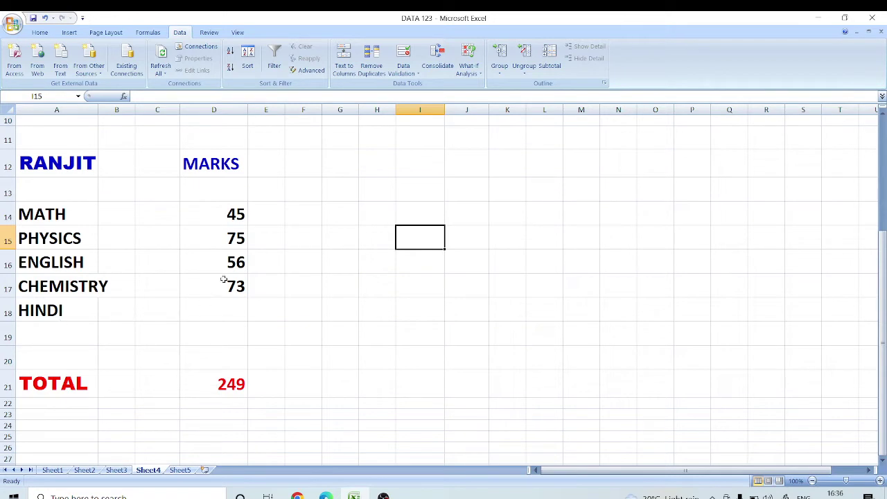
scroll(251, 323, down, 1)
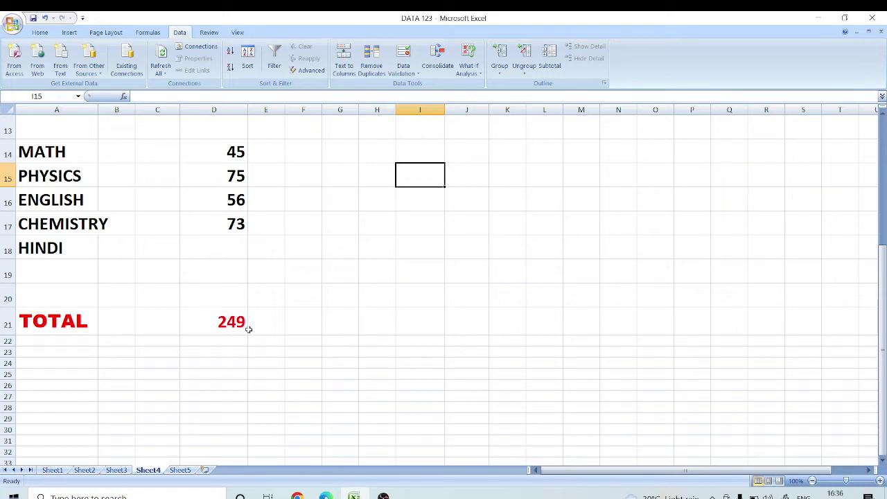
scroll(248, 329, up, 1)
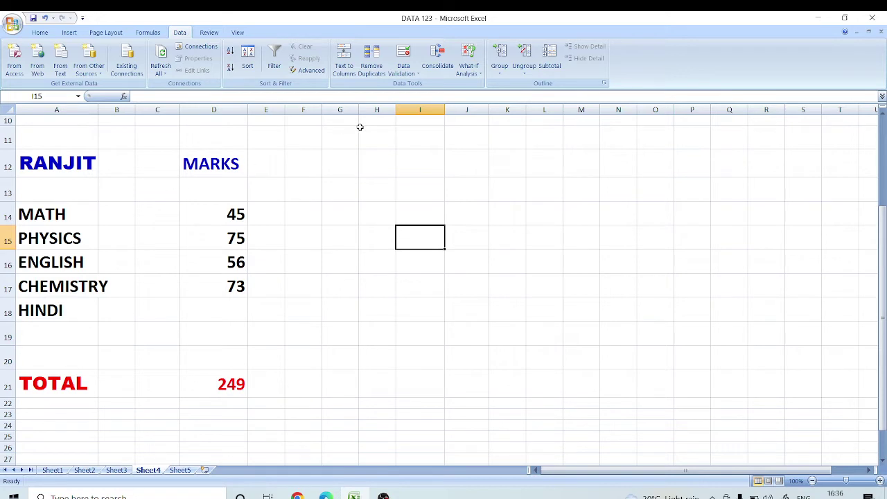
Goal Seek total D21 to 320 by changing the blank HINDI mark D18, giving 71
click(480, 72)
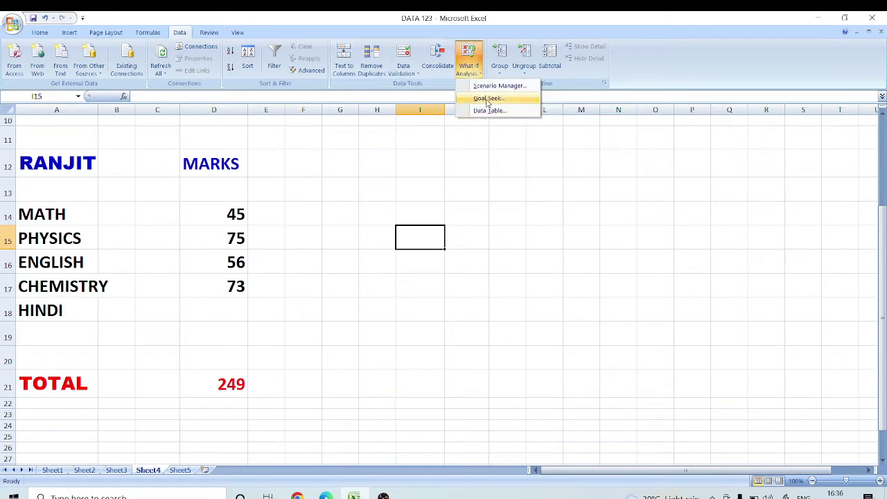
click(488, 98)
click(466, 238)
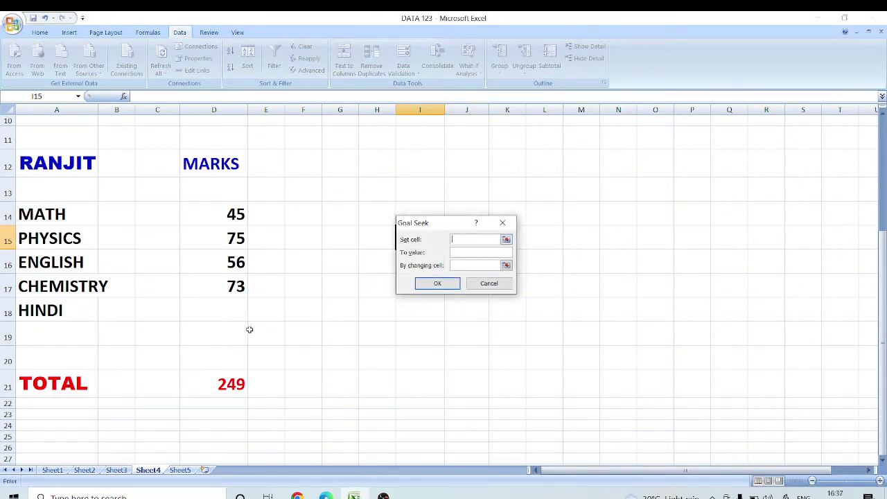
click(228, 383)
click(461, 253)
click(464, 265)
click(214, 309)
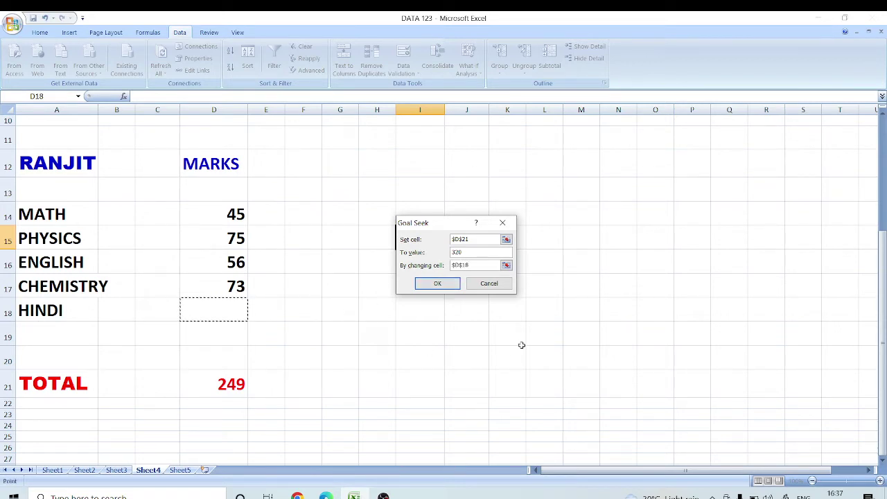
click(445, 287)
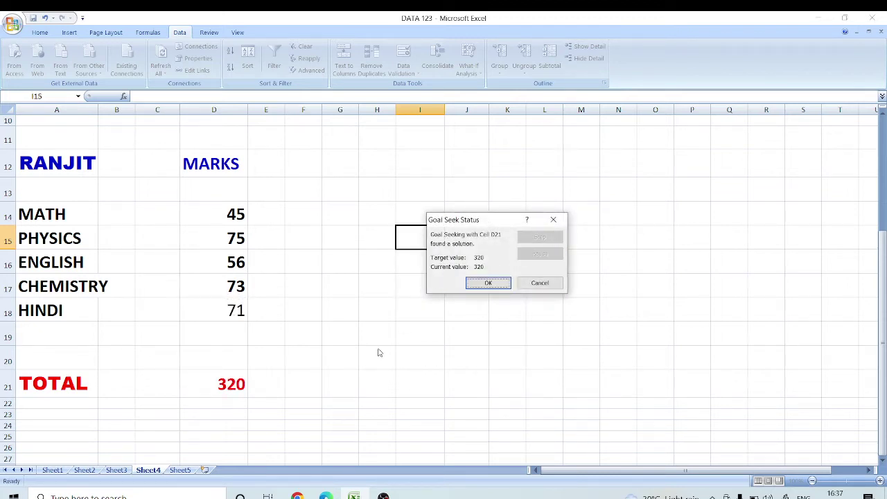
click(488, 284)
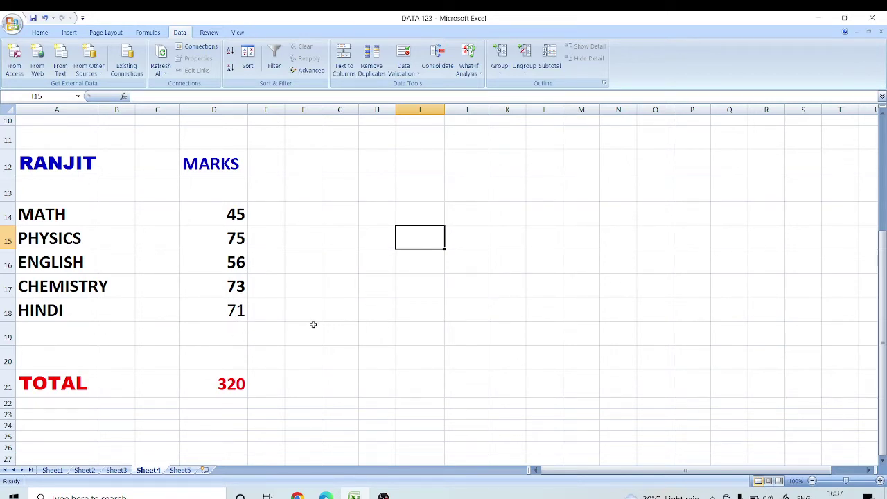
Switch to Sheet2 with the class marks and product tables
scroll(319, 319, down, 1)
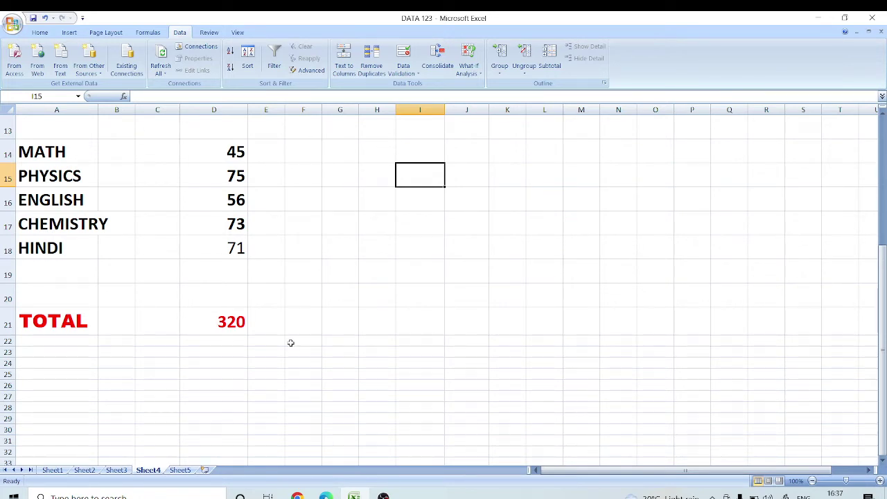
scroll(290, 342, down, 1)
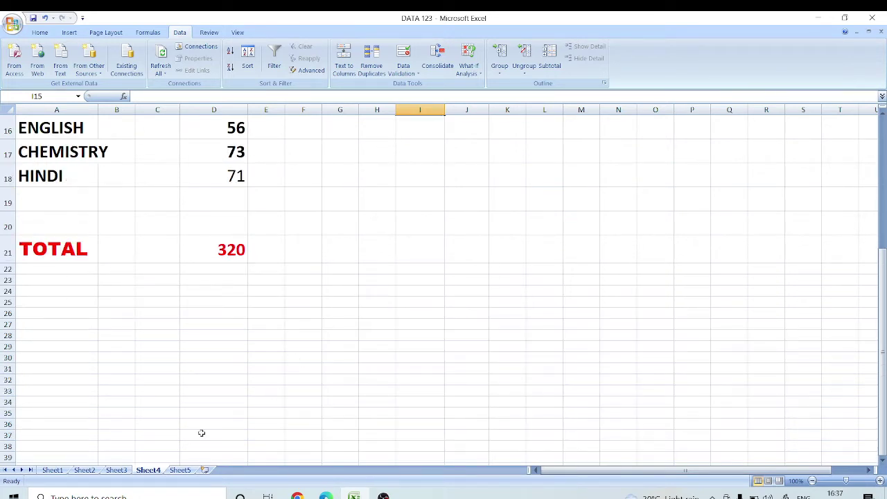
click(116, 471)
click(89, 473)
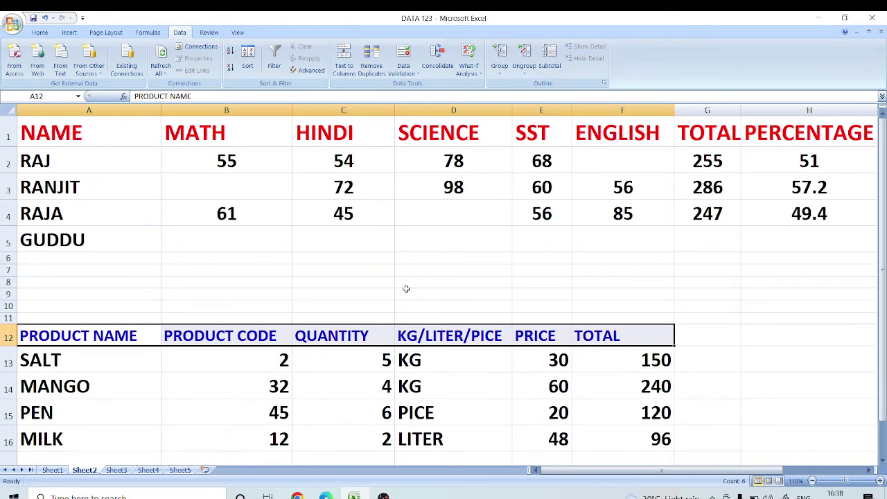
double_click(61, 128)
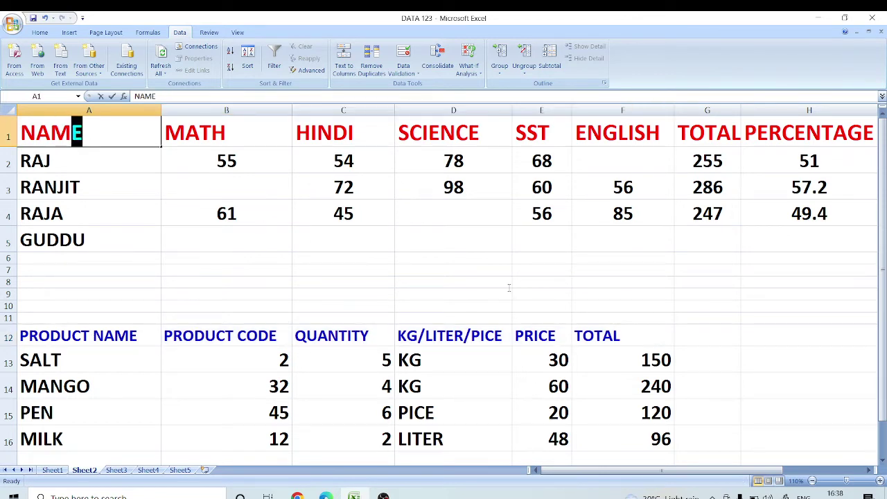
click(237, 274)
mouse_move(105, 124)
mouse_down()
mouse_move(736, 264)
mouse_move(790, 257)
mouse_up()
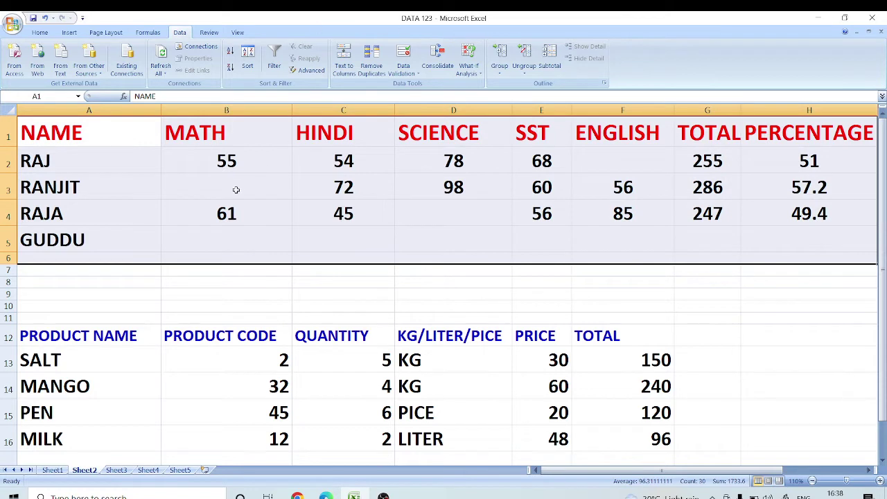
click(222, 240)
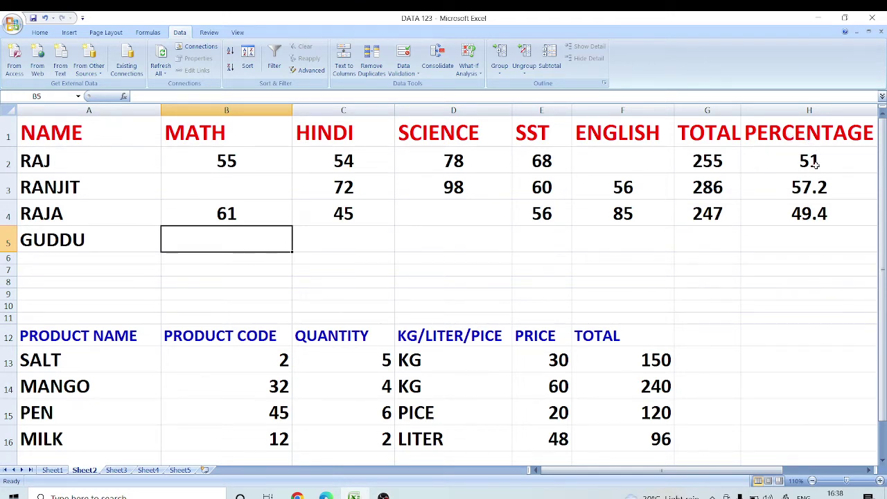
click(213, 160)
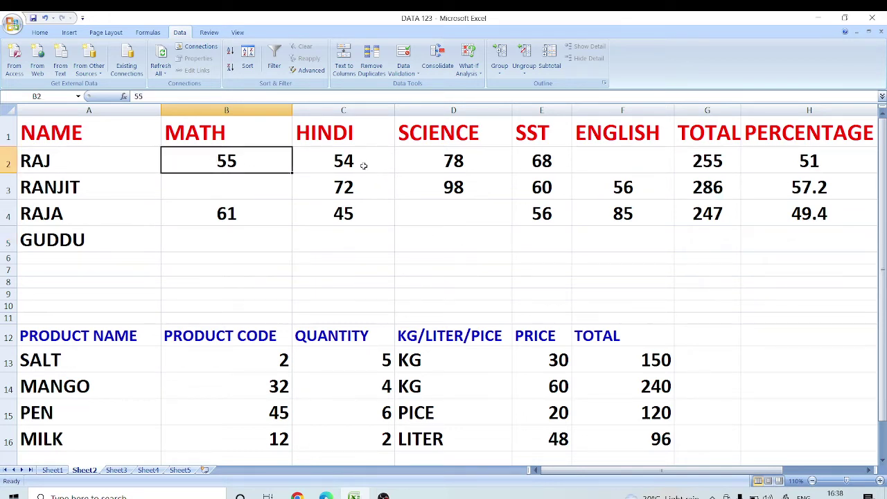
click(365, 166)
click(445, 160)
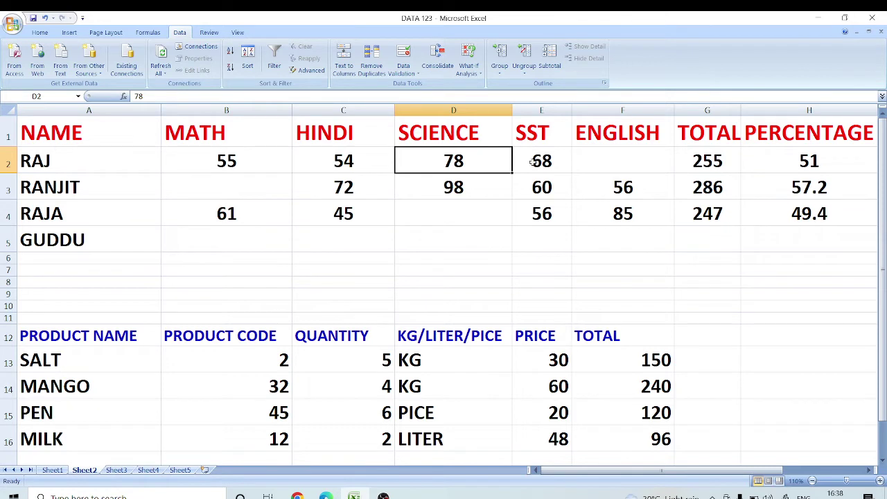
click(532, 160)
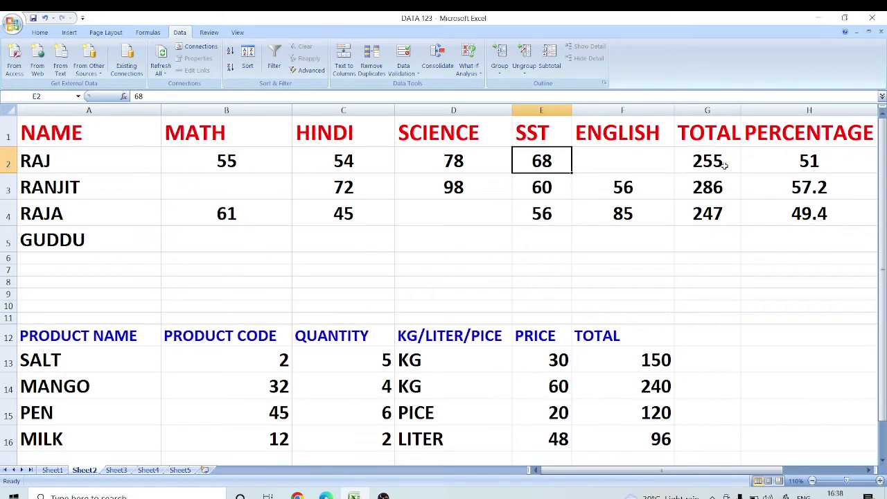
click(723, 164)
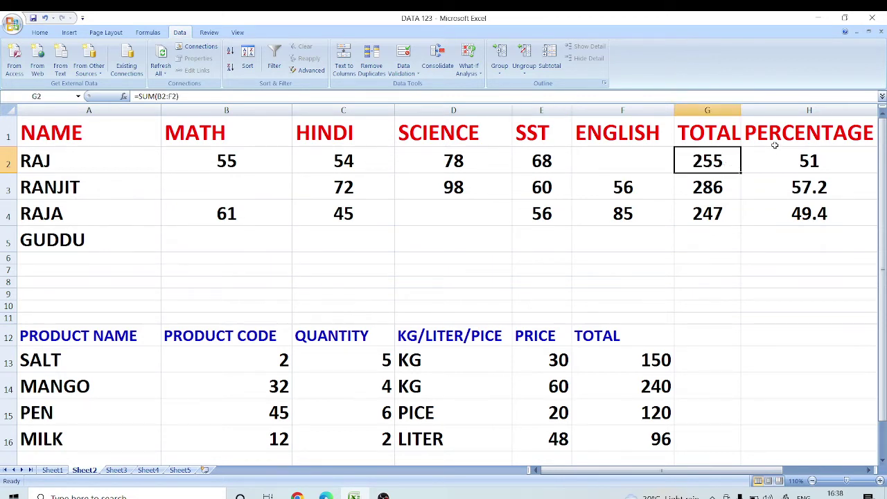
click(804, 160)
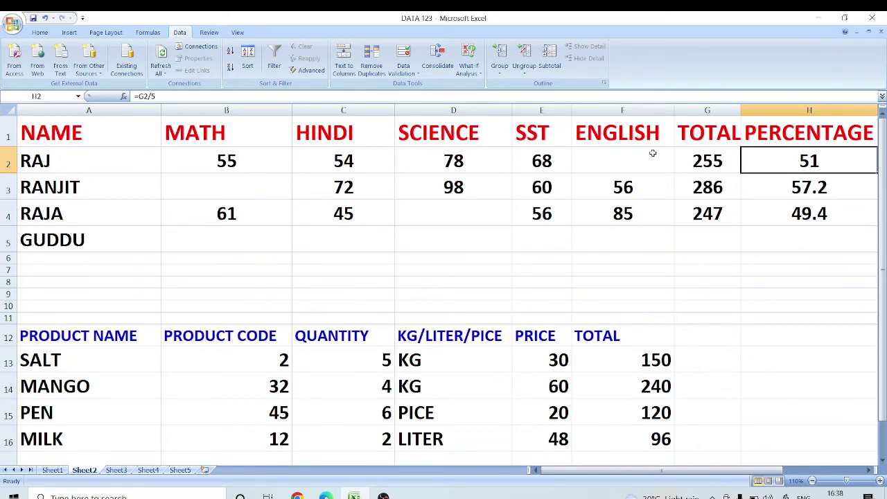
click(613, 137)
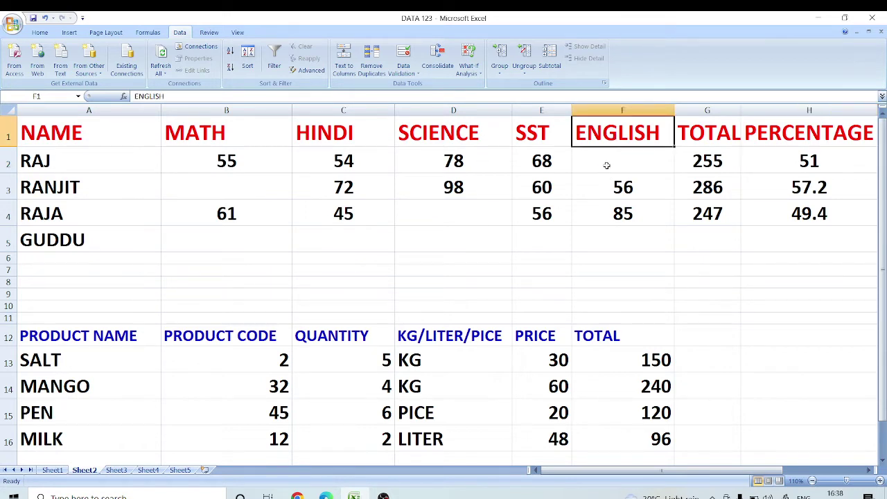
click(606, 164)
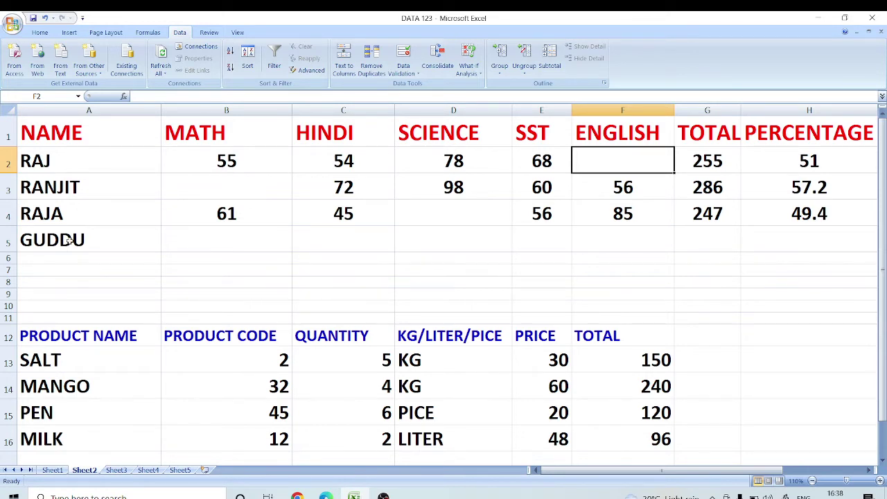
Goal Seek RAJ's percentage H2 to 60 by changing his English mark F2, giving 45
click(814, 162)
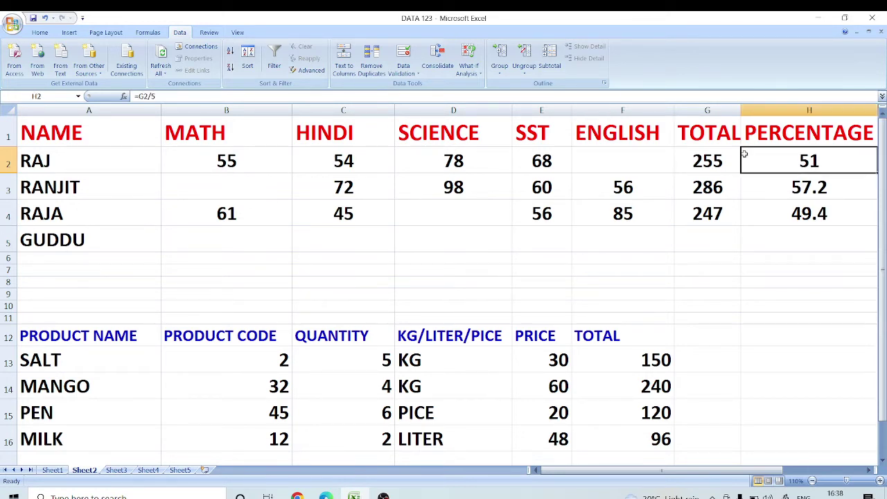
click(478, 73)
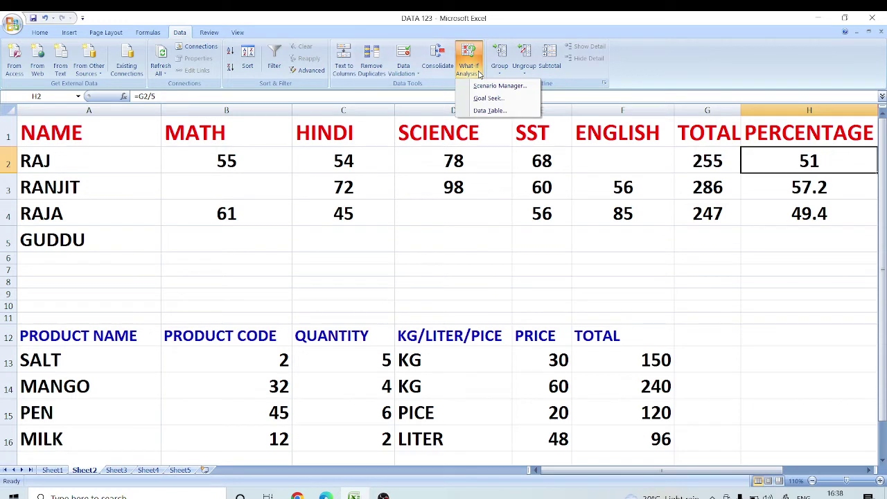
click(484, 99)
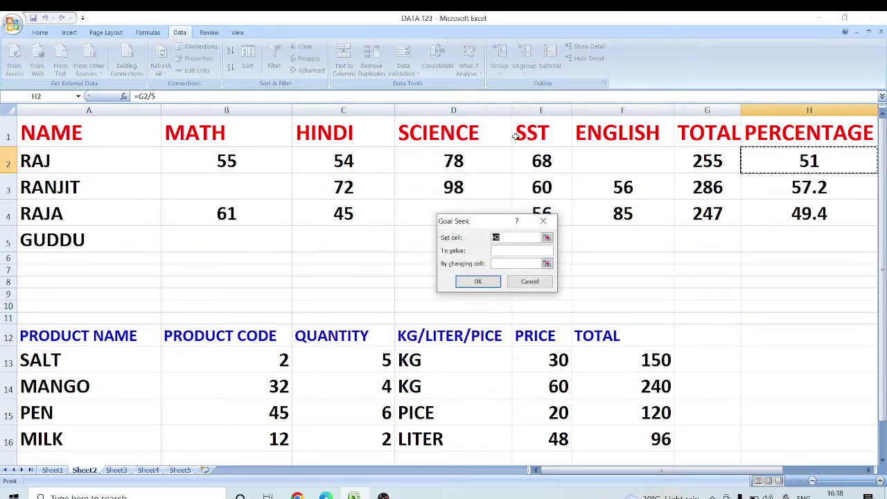
click(515, 237)
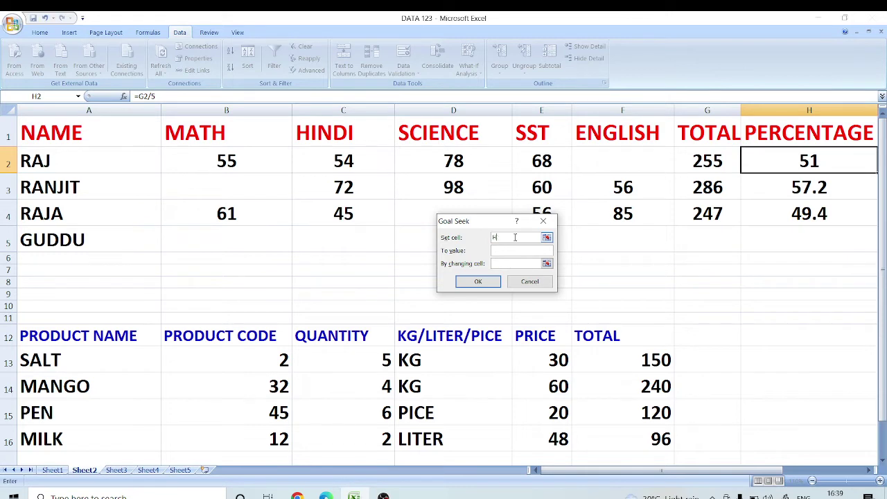
click(814, 161)
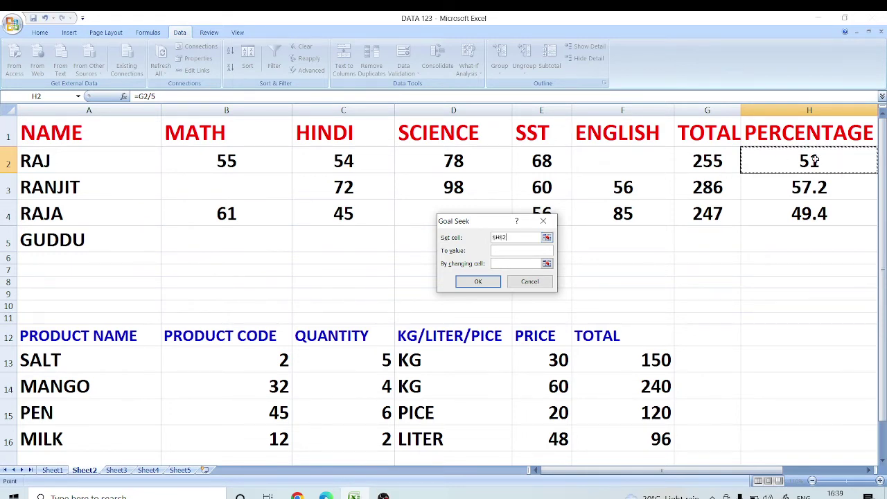
click(496, 251)
text(60)
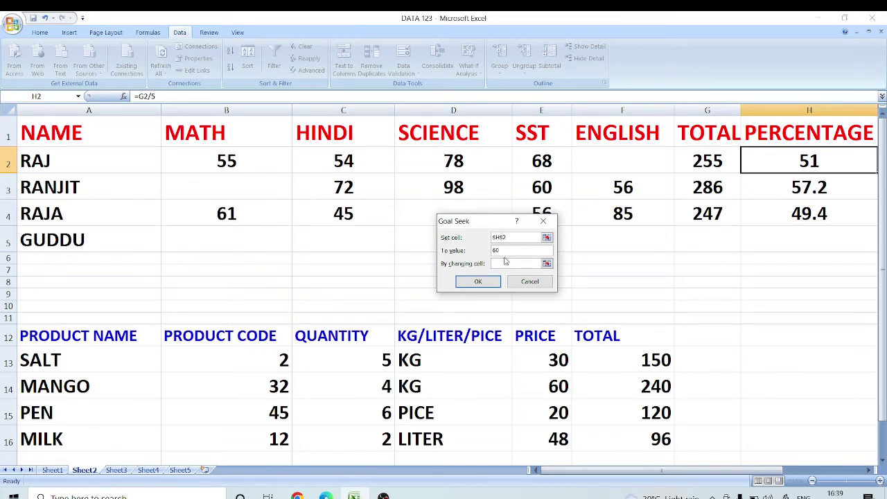
click(504, 263)
click(616, 155)
click(471, 286)
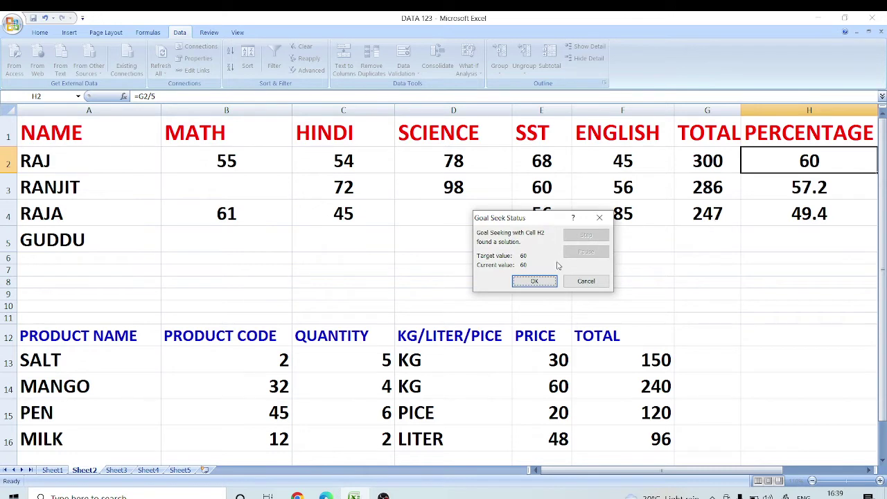
click(522, 284)
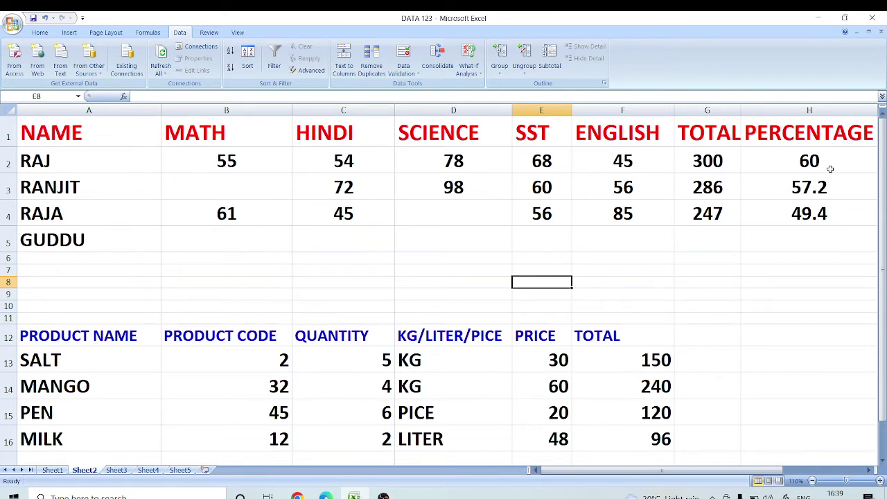
Goal Seek RANJIT's percentage H3 to 65 by changing his Math mark B3, giving 39
click(226, 194)
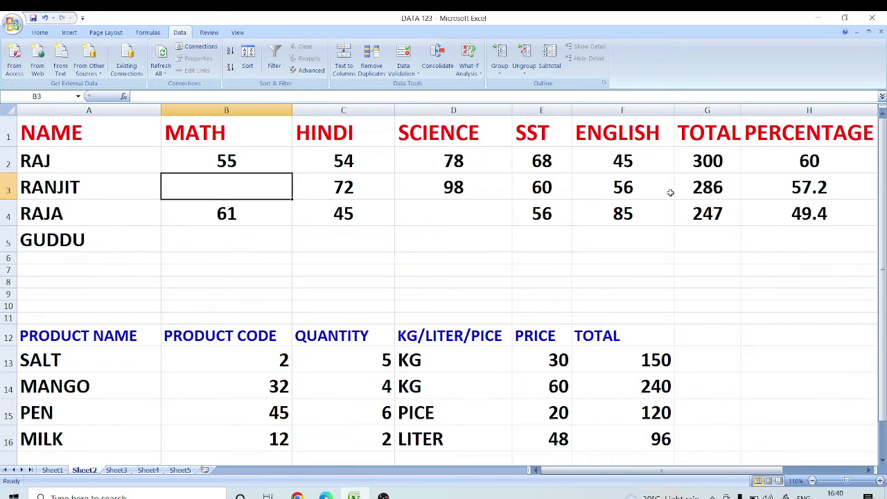
click(469, 69)
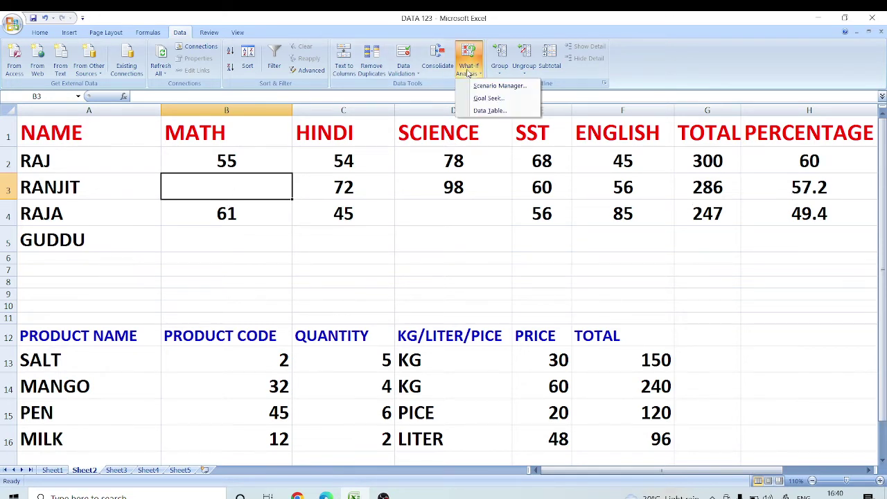
click(487, 98)
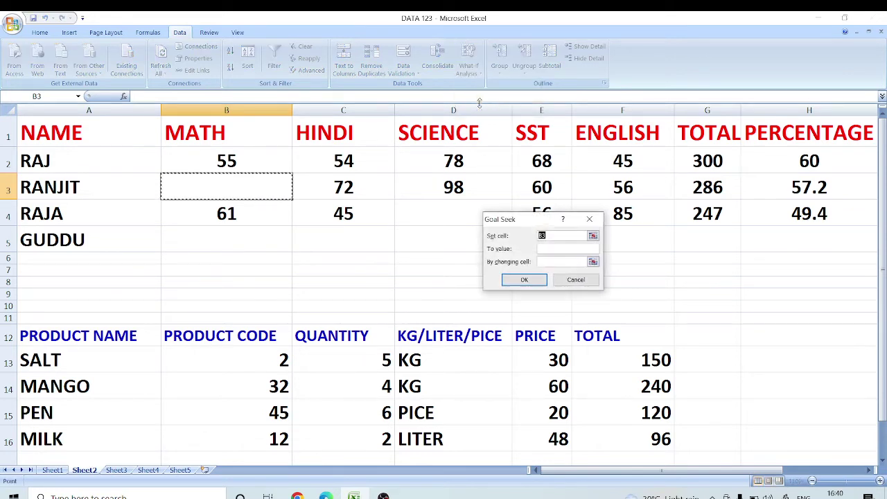
click(560, 235)
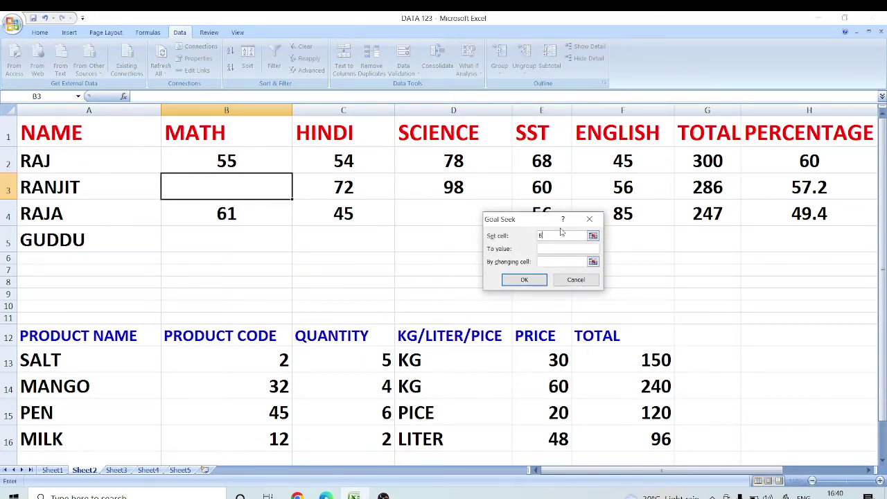
click(795, 185)
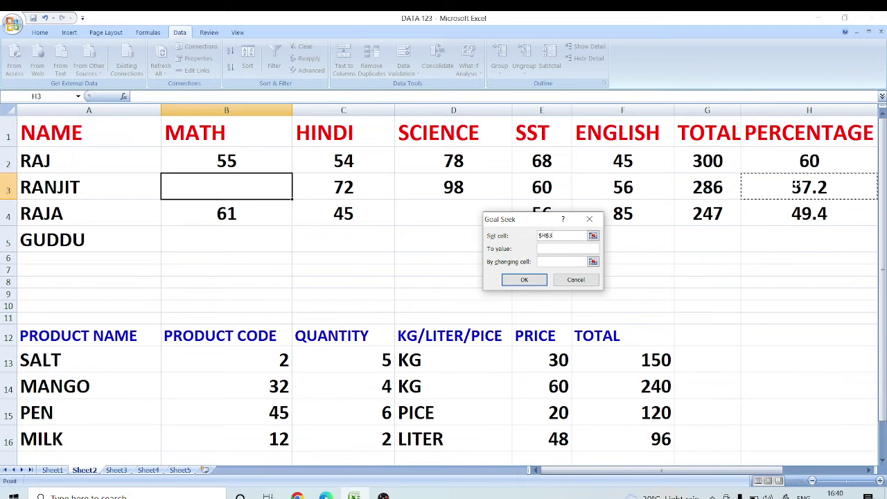
click(546, 248)
text(65)
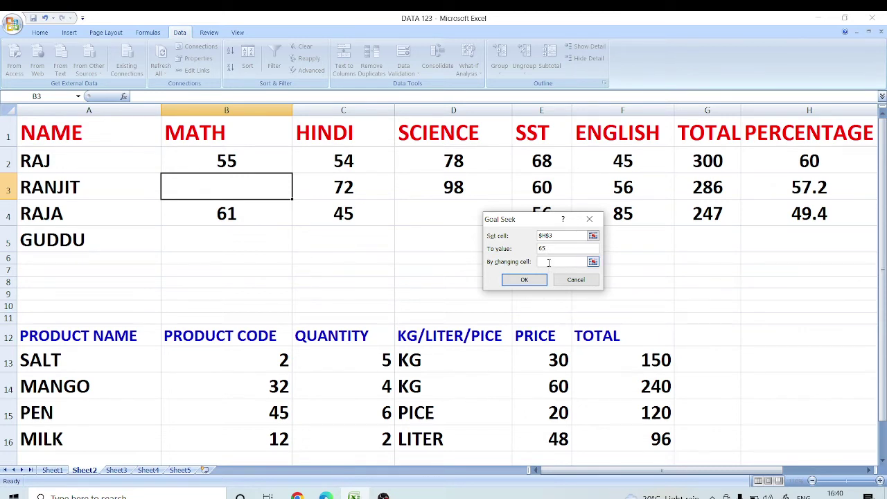
click(548, 261)
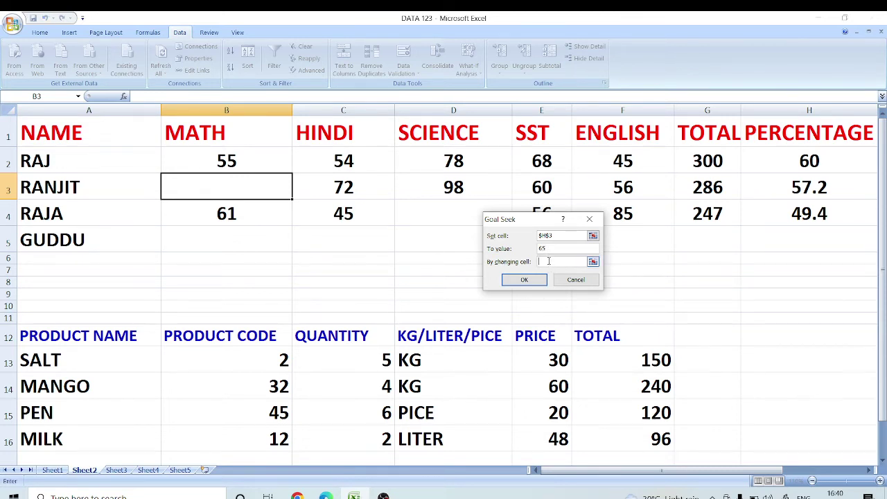
click(245, 185)
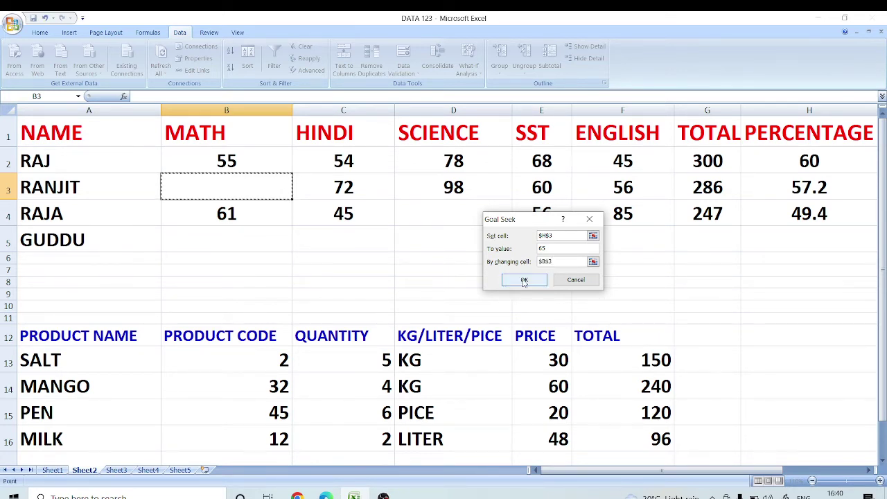
click(524, 281)
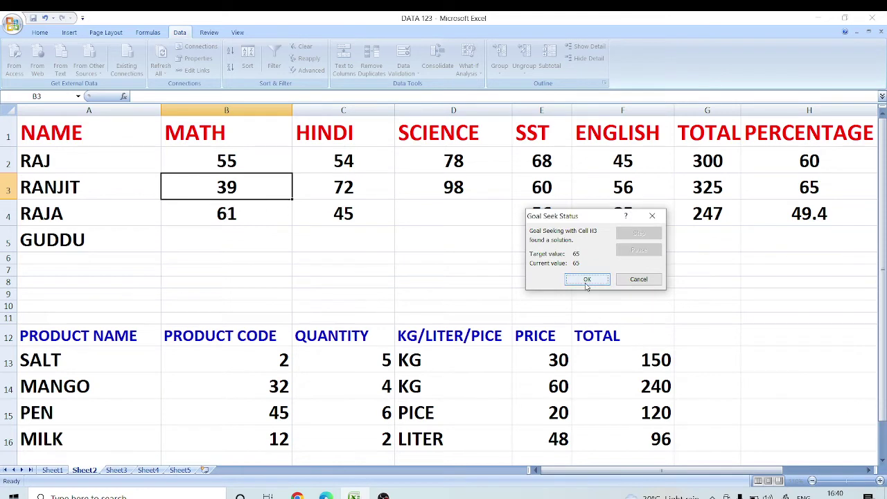
click(585, 281)
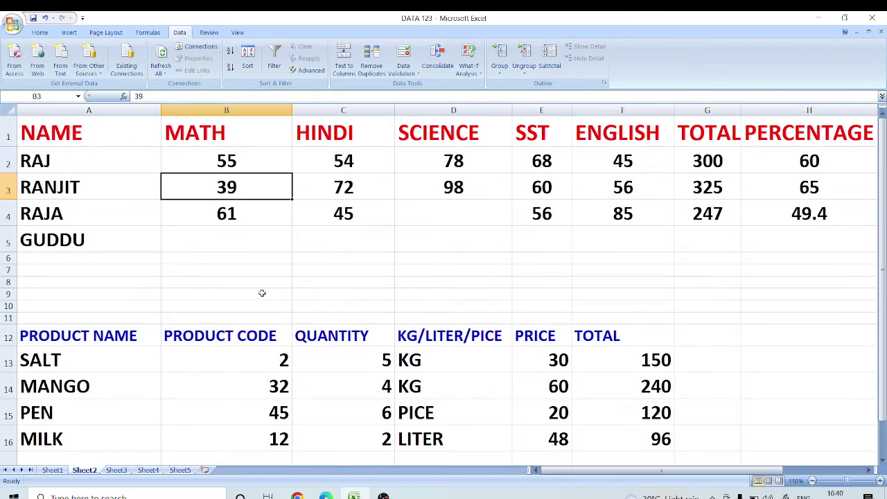
scroll(236, 331, down, 1)
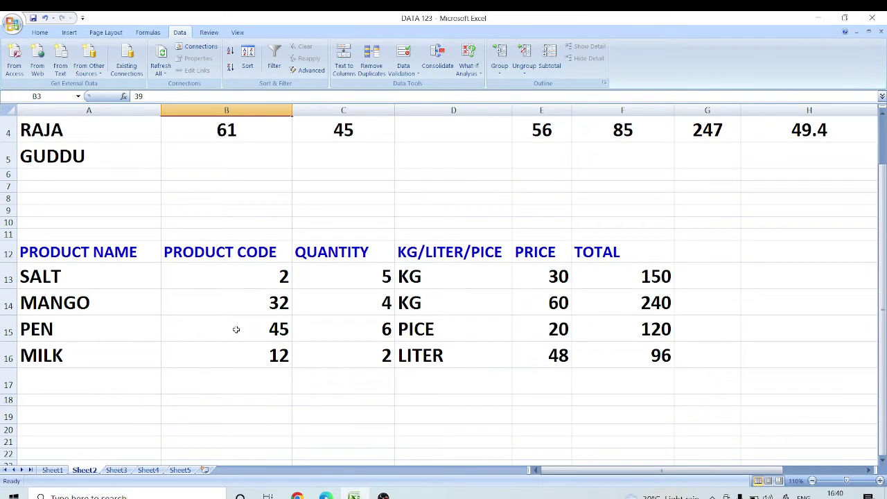
scroll(236, 329, down, 1)
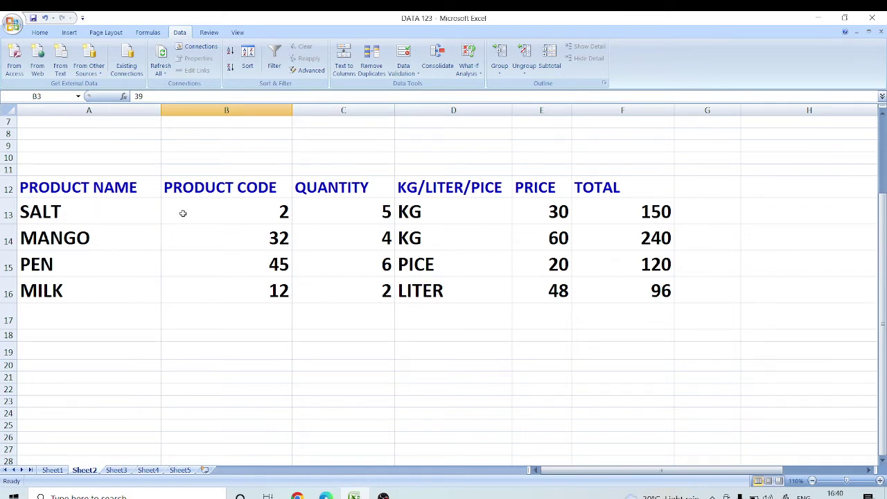
click(57, 216)
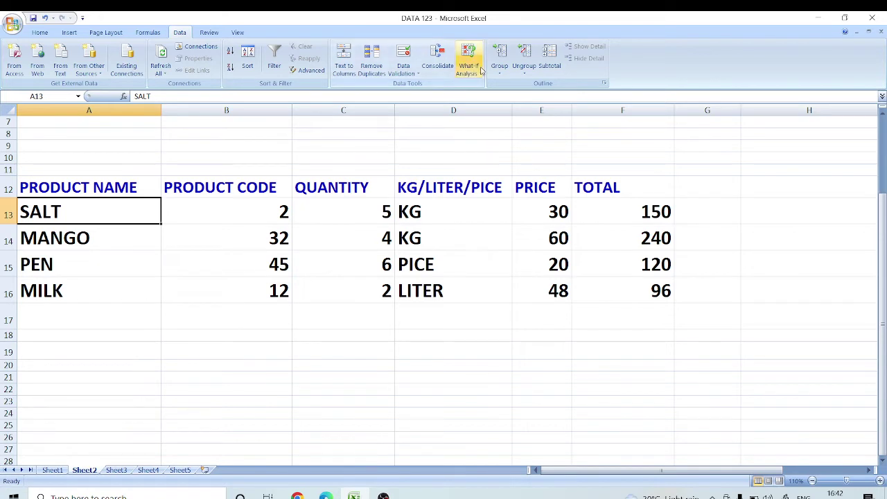
Start Goal Seek; an attempt on cell A1 fails with a formula-required error
click(469, 67)
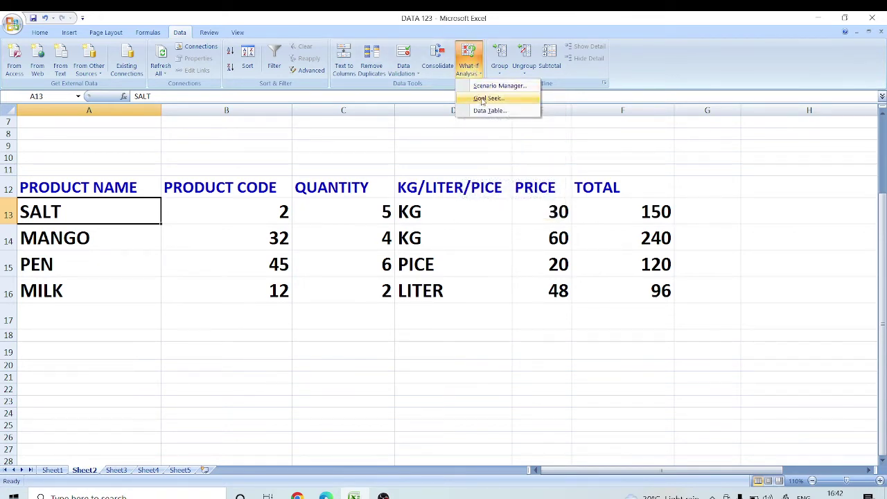
click(481, 99)
drag(571, 214, 565, 330)
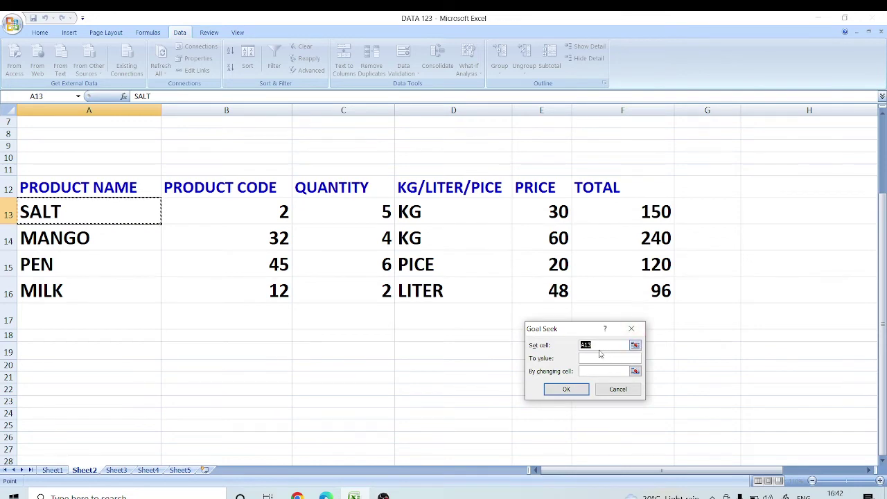
text(A1)
key(Return)
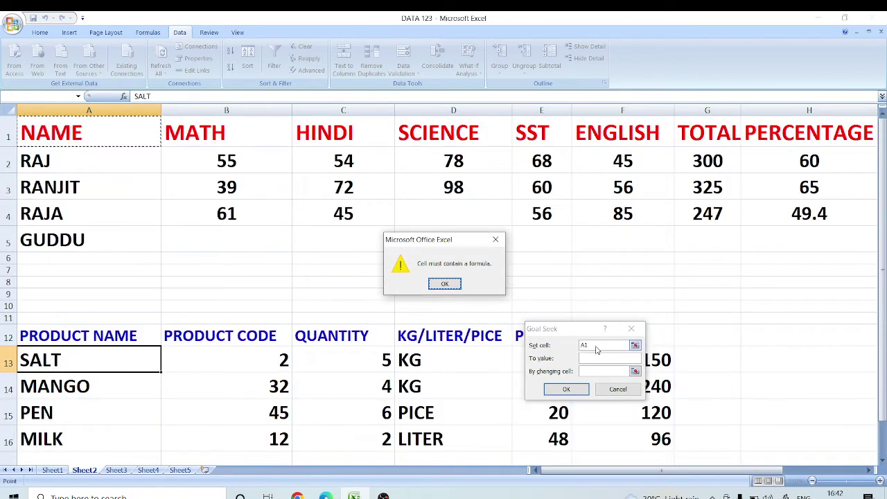
click(495, 239)
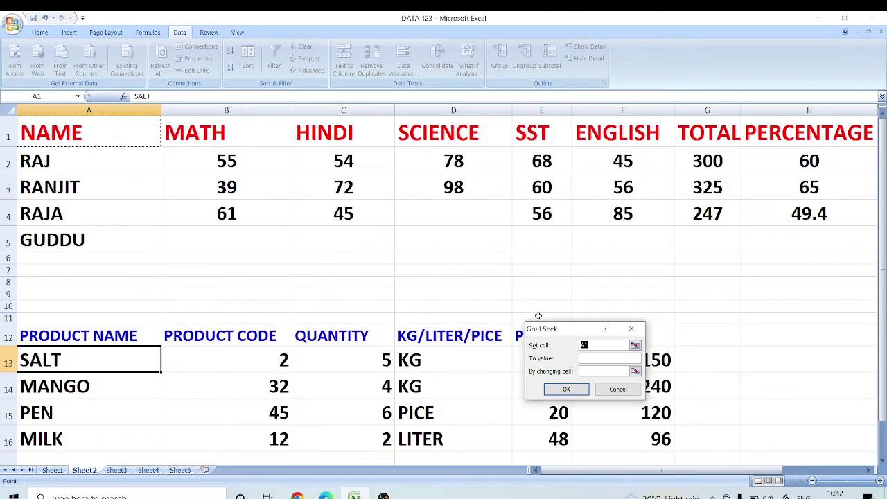
Goal Seek SALT's total F13 to 200 by changing its price E13, giving 40
click(596, 345)
drag(577, 329, 744, 305)
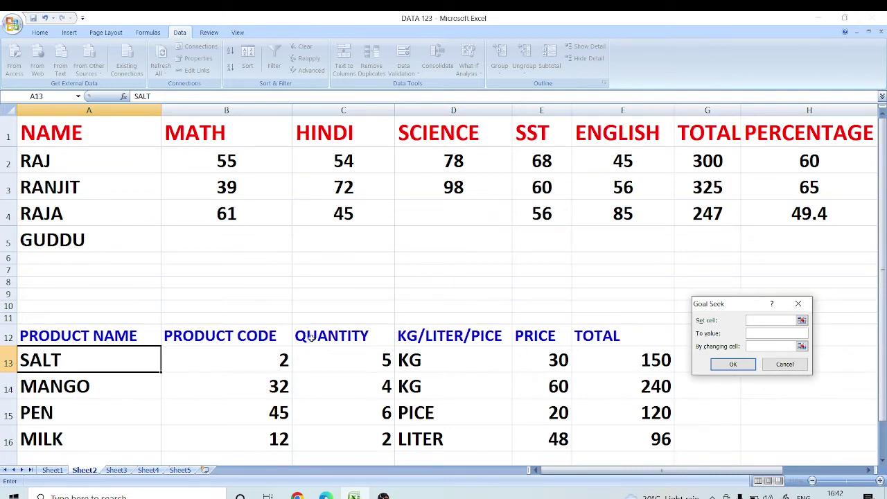
click(658, 357)
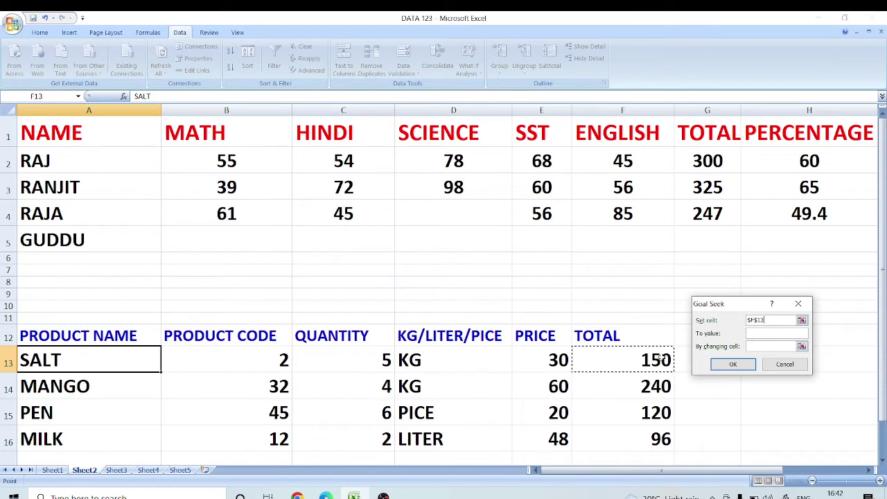
click(765, 336)
click(767, 348)
click(557, 363)
click(733, 364)
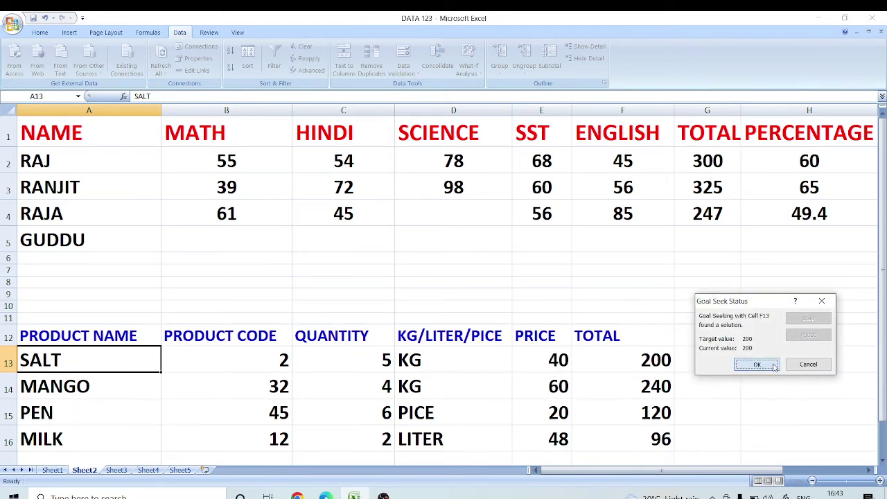
click(773, 367)
scroll(760, 395, down, 1)
scroll(759, 399, down, 1)
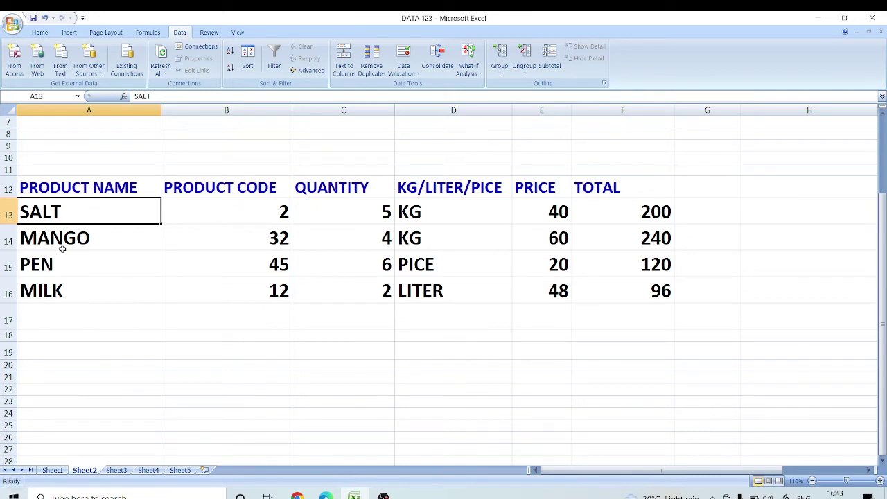
Goal Seek MANGO's total F14 to 300 by changing its quantity C14, giving 5
click(661, 238)
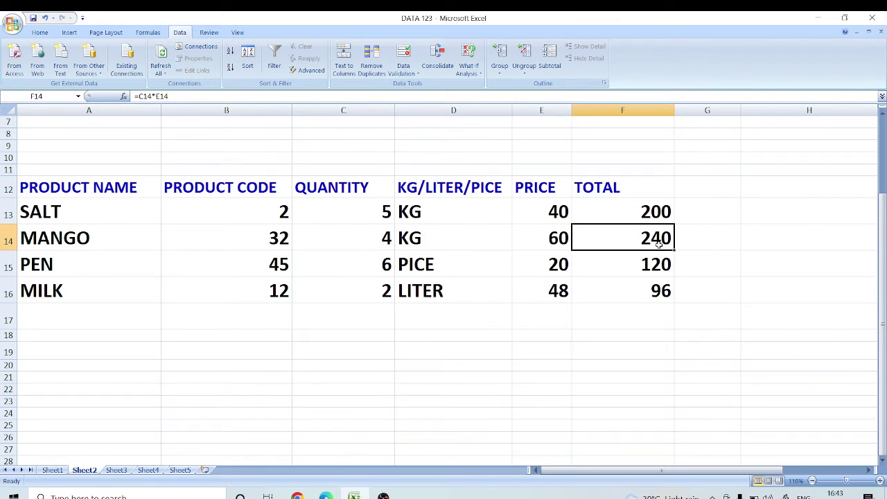
click(535, 239)
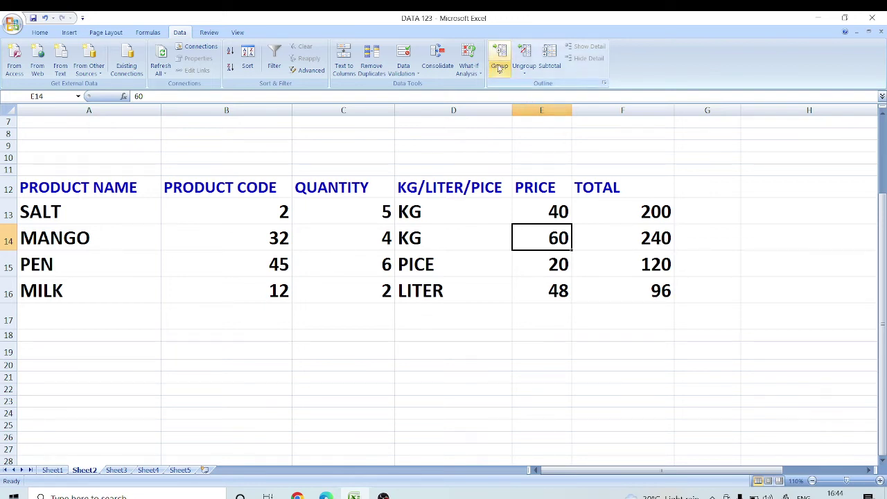
click(469, 70)
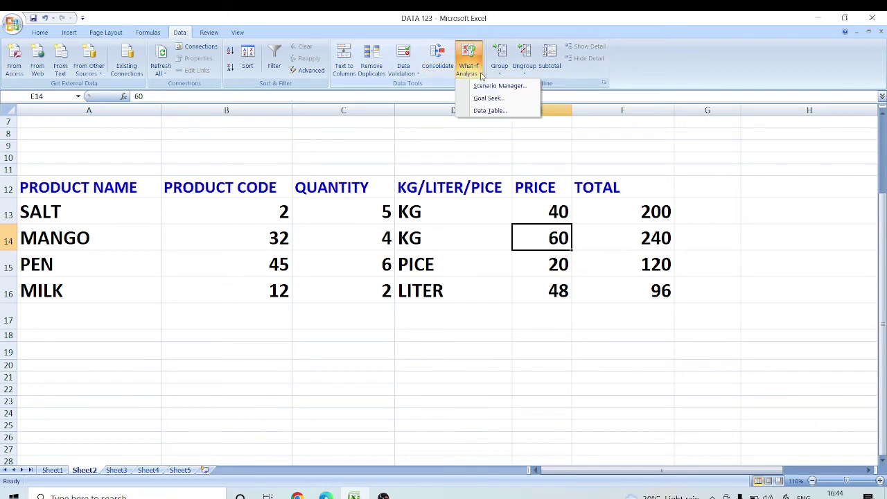
click(489, 98)
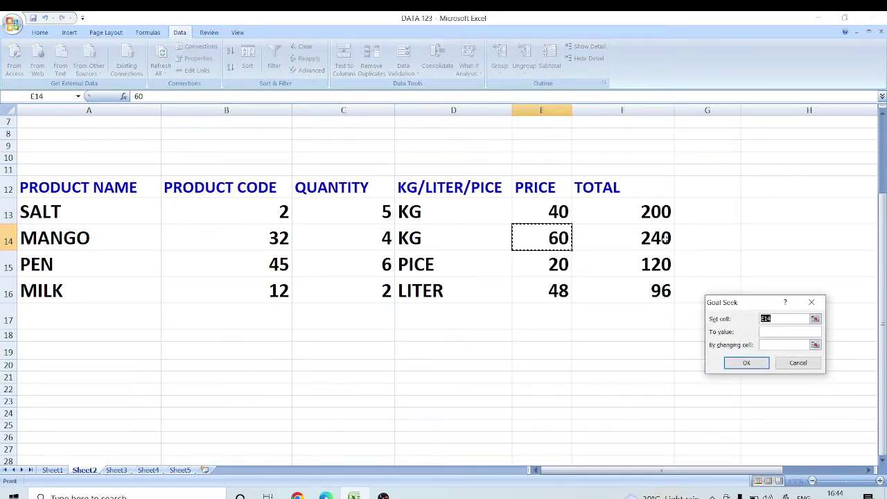
key(BackSpace)
click(645, 233)
click(771, 333)
text(300)
click(769, 345)
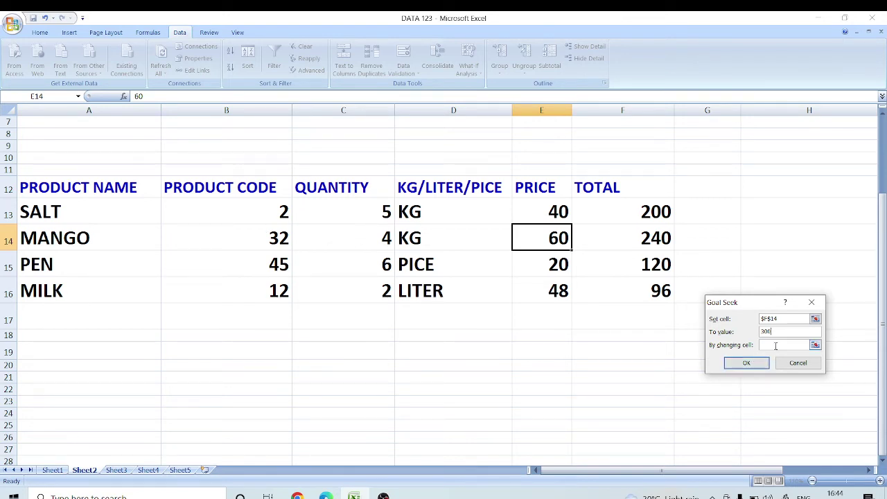
click(367, 240)
click(762, 367)
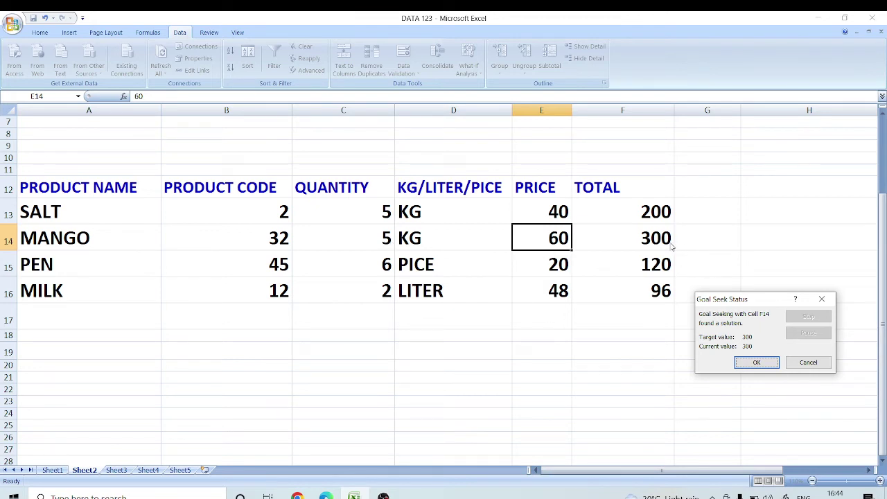
click(755, 363)
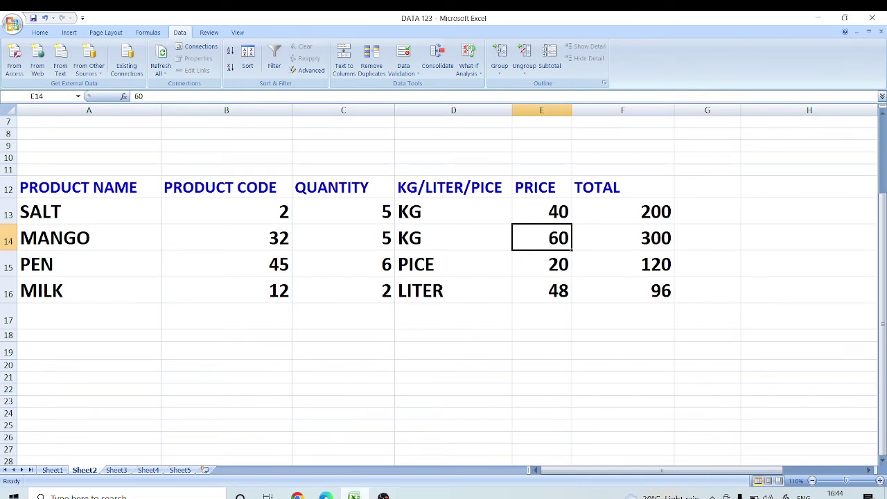
Inspect the PEN row's product code, quantity 6, price 20 and total formula
mouse_move(354, 496)
click(67, 266)
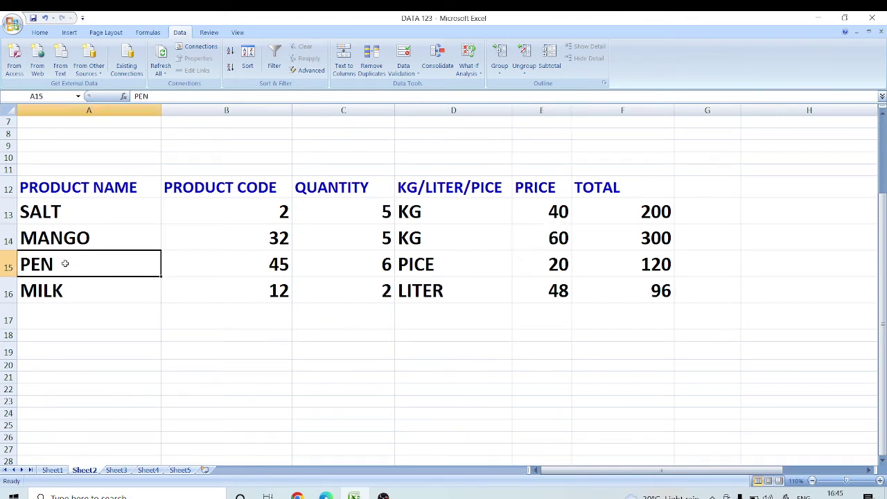
click(266, 267)
click(353, 193)
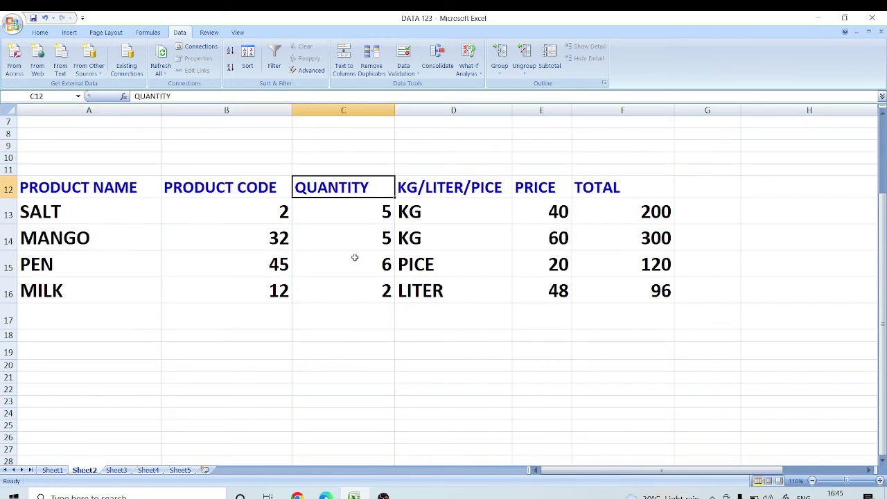
click(378, 268)
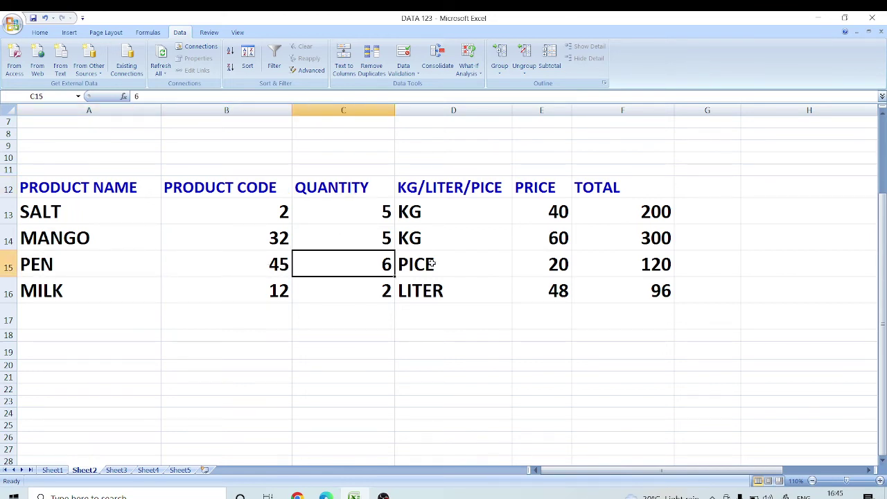
click(557, 264)
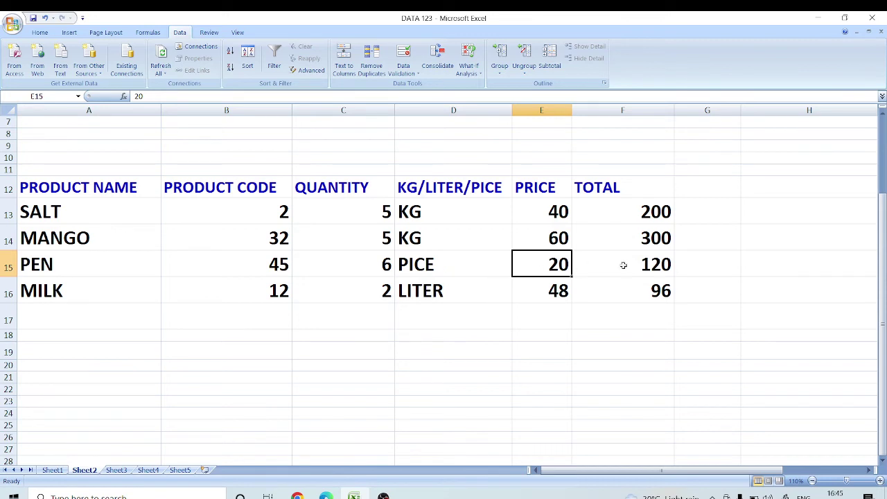
click(669, 267)
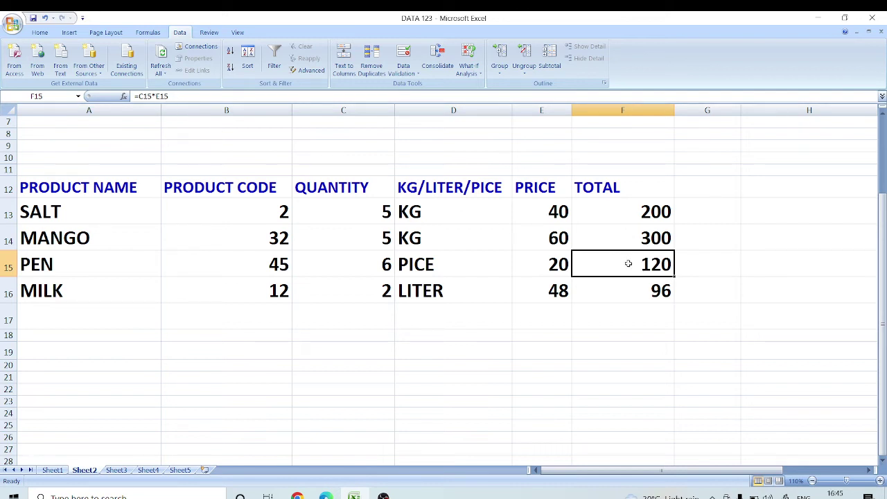
Add a RICE row below MILK: code 011, quantity 5, unit KG, price 100
click(68, 317)
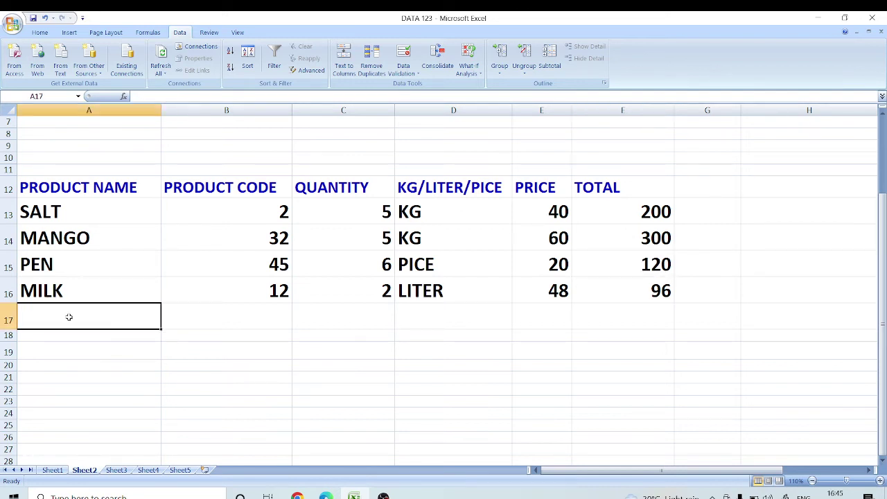
text(R)
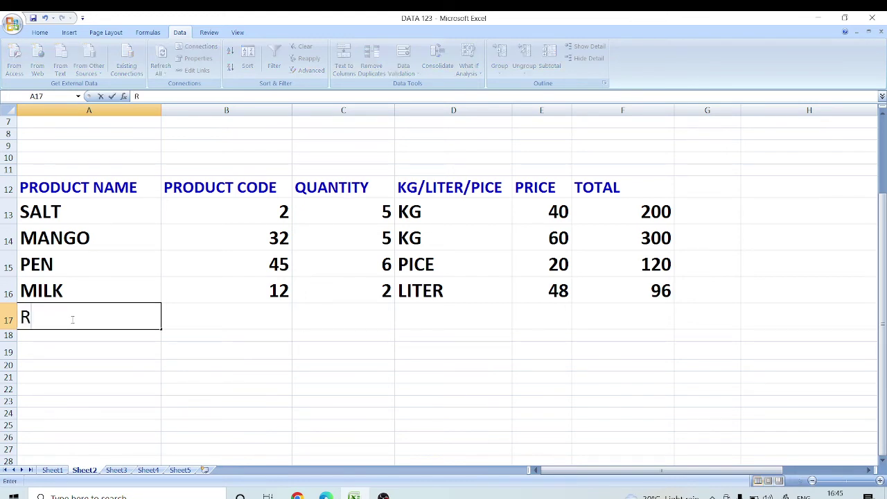
text(ICE)
click(244, 325)
text(0)
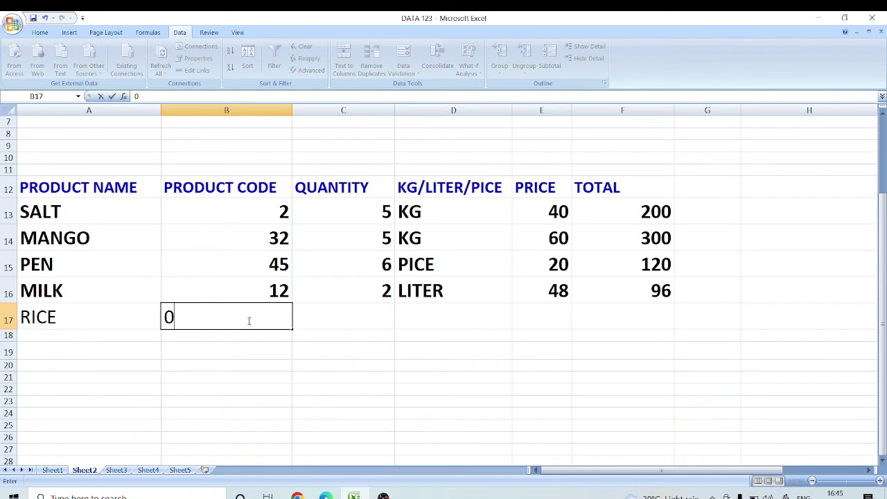
text(11)
click(349, 313)
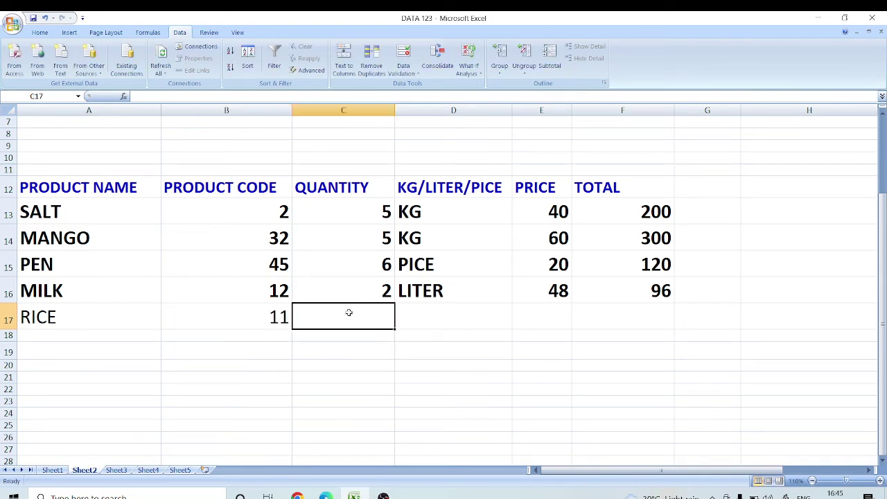
text(5)
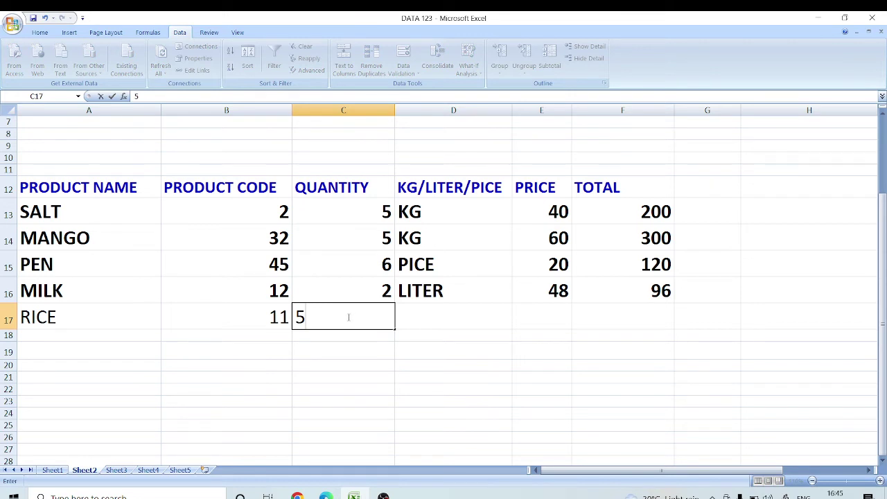
click(440, 319)
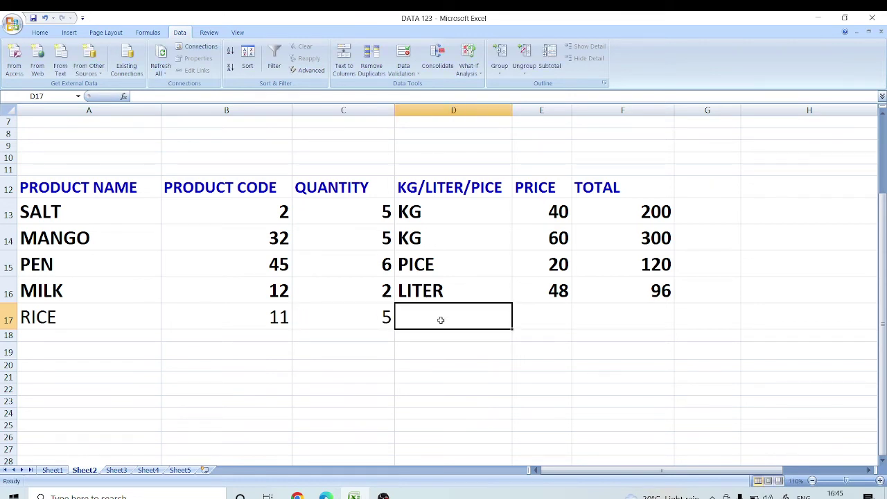
text(KG)
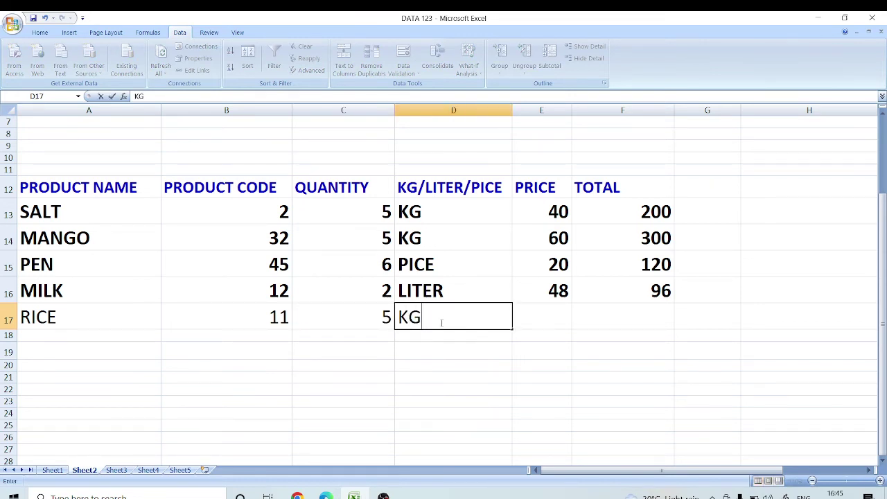
click(537, 324)
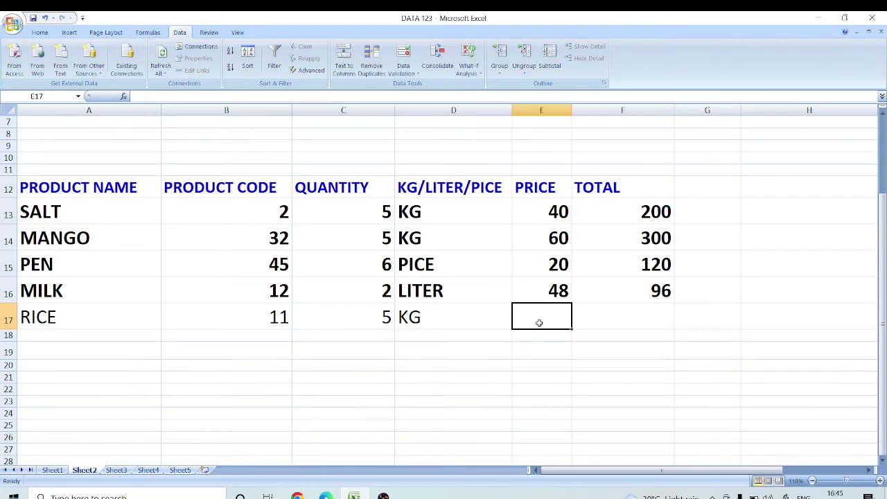
text(10)
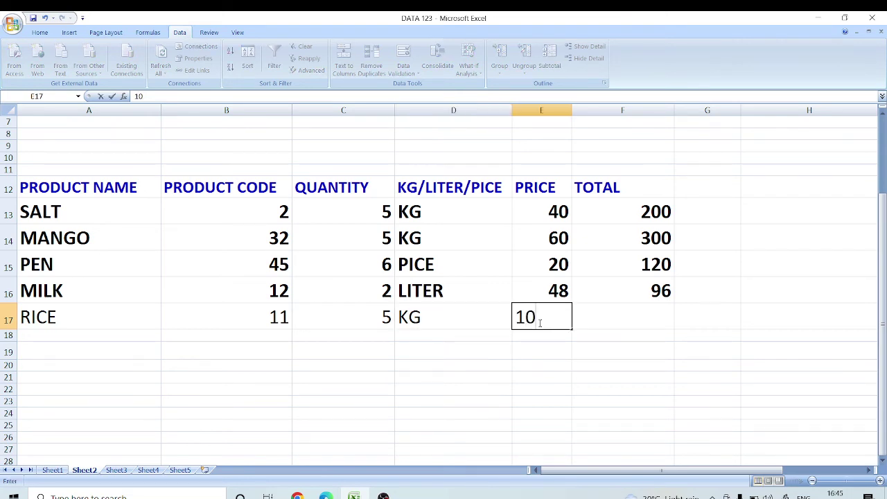
text(0)
click(621, 323)
text(=C17*E17)
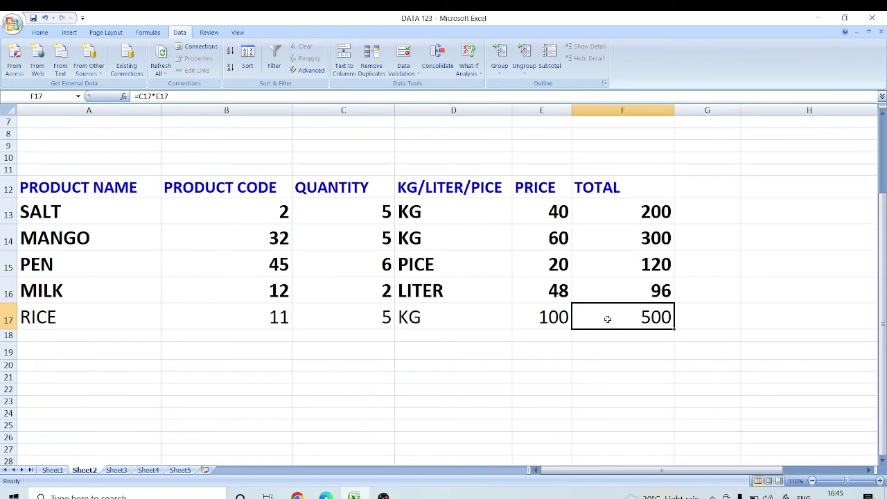
Enter RICE's total as =C17*E17, showing 500, and select row A17:F17
double_click(607, 319)
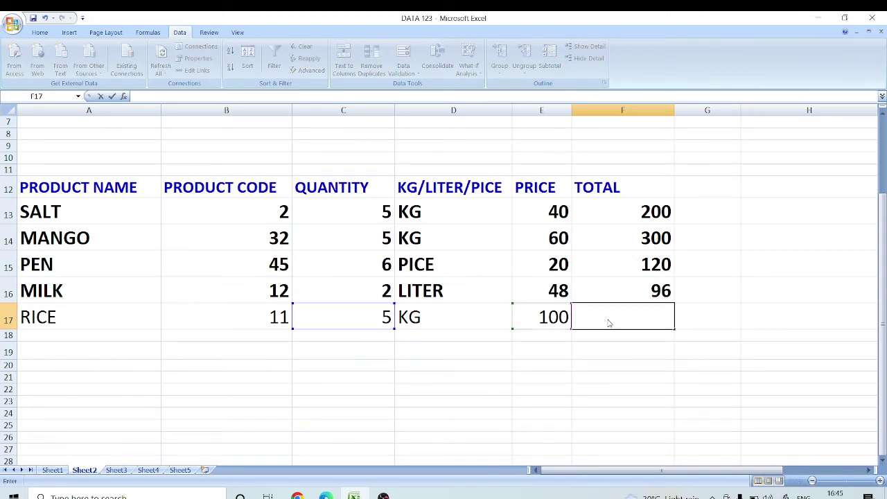
text(=)
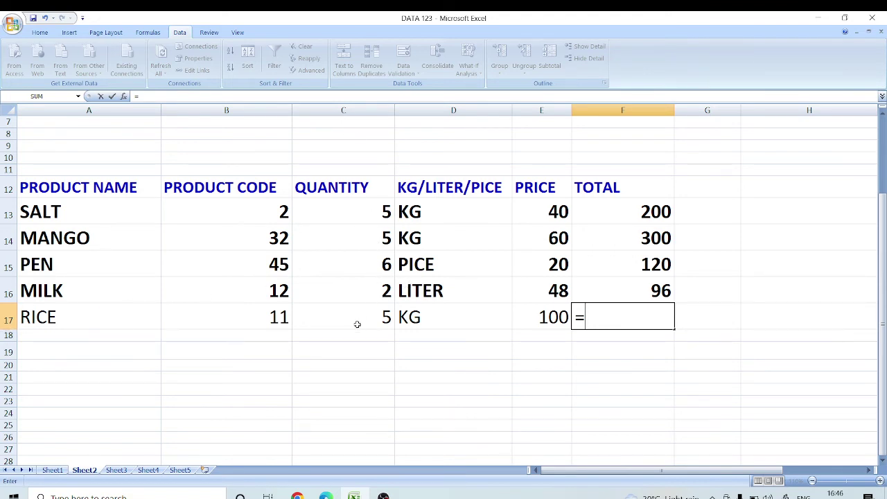
text(C1)
text(7)
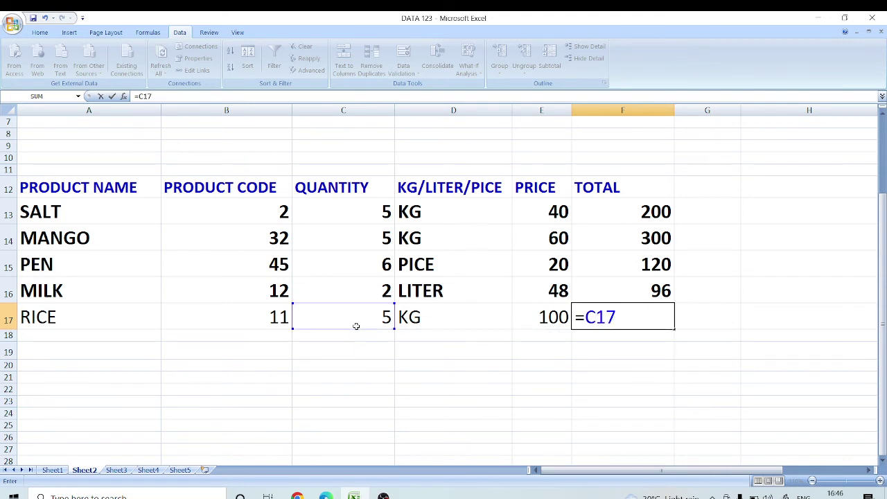
text(*)
text(E1)
text(7)
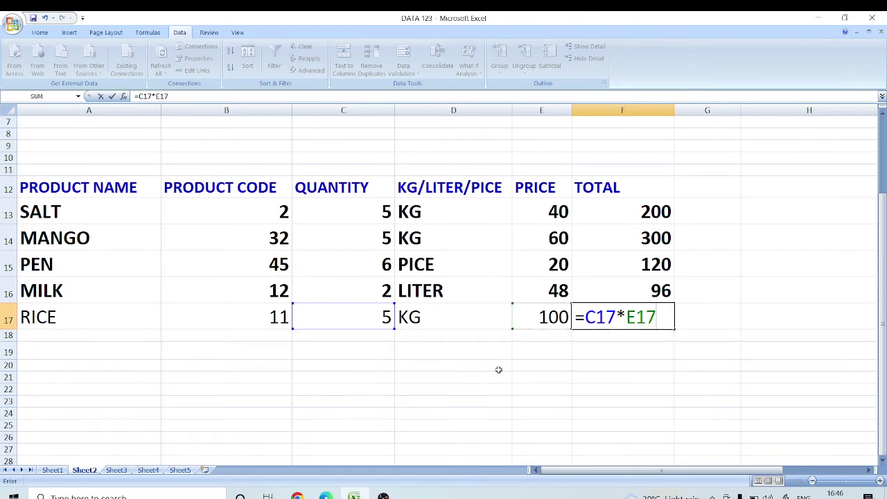
key(Return)
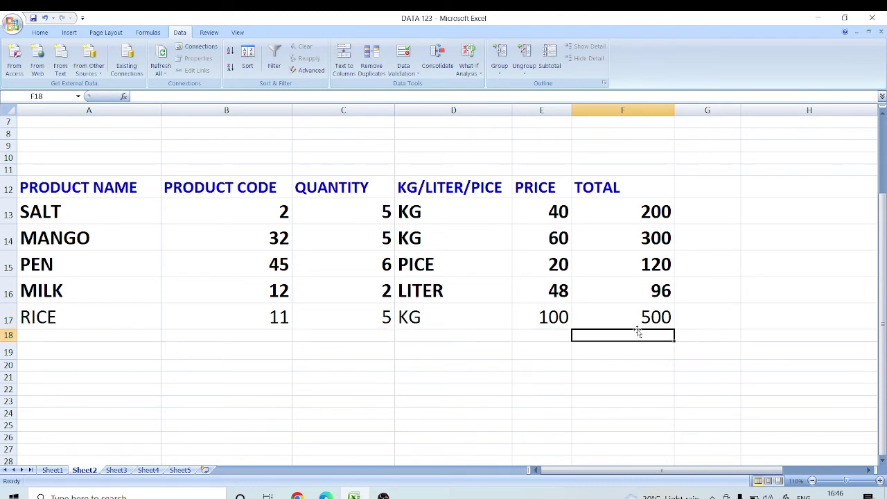
drag(36, 317, 479, 322)
drag(564, 320, 597, 325)
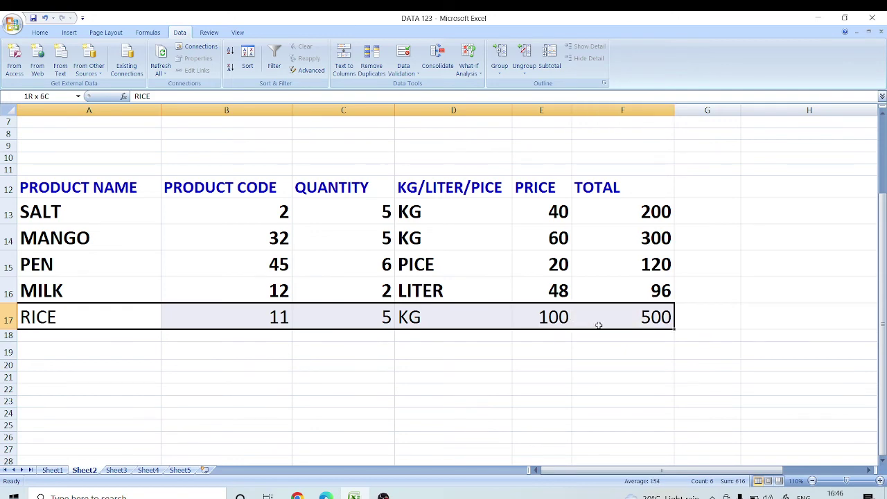
Raise the RICE row's font size up to 72, then step it back to 36 pt
click(39, 32)
click(165, 51)
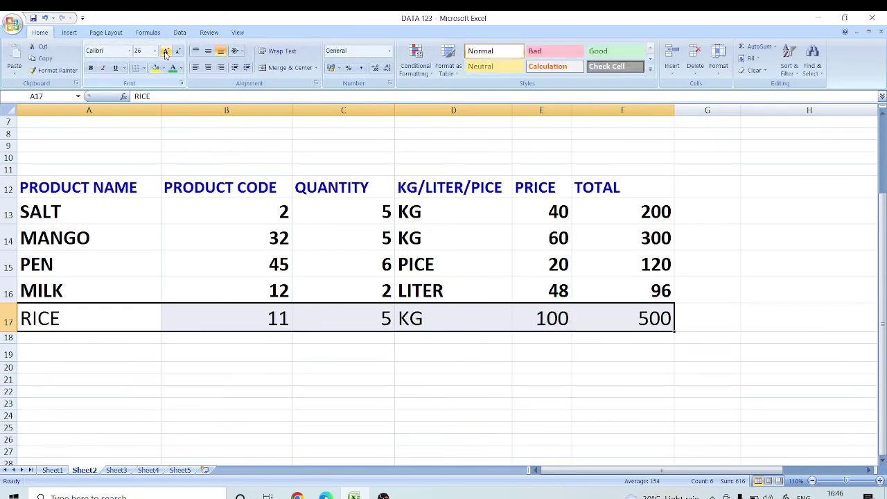
click(165, 51)
click(165, 51)
click(165, 51)
click(165, 52)
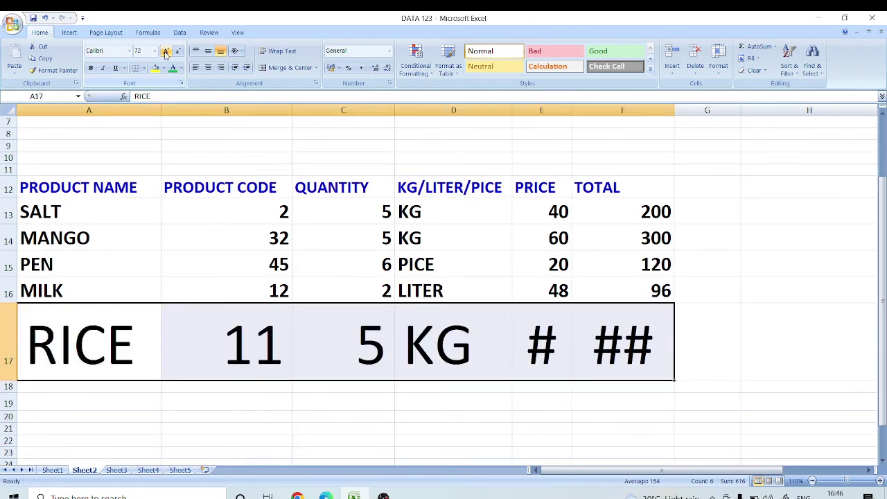
click(178, 51)
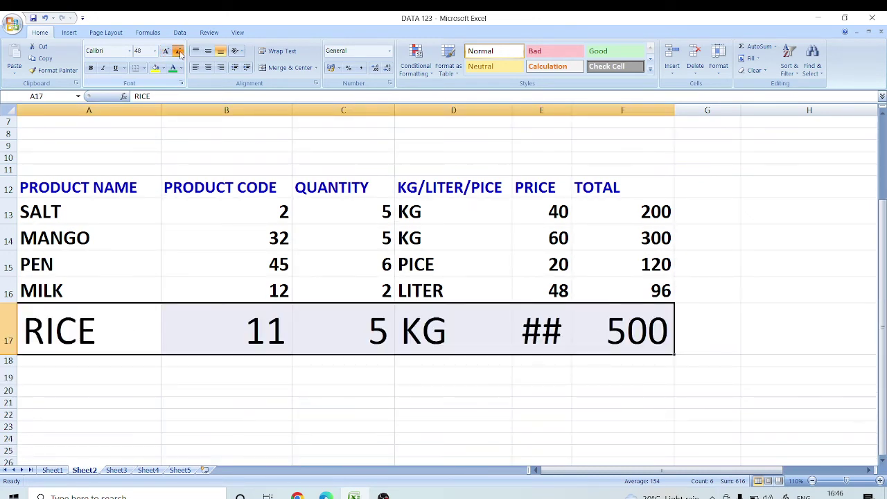
click(178, 51)
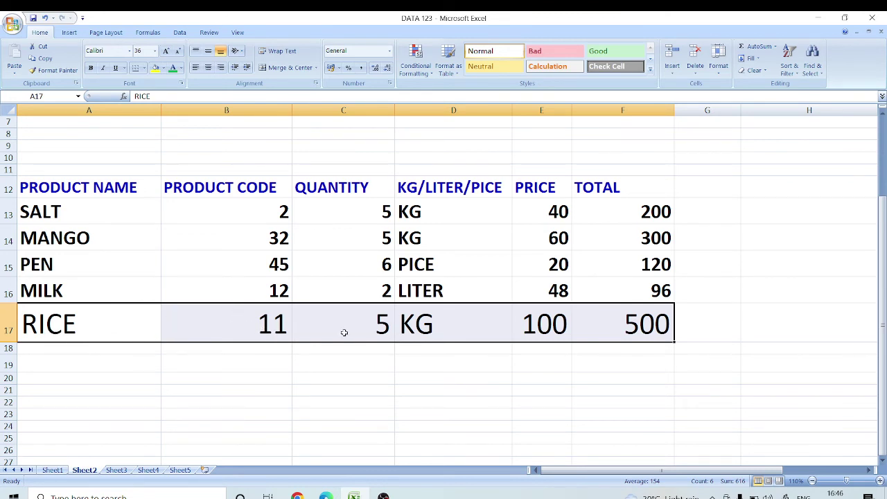
click(371, 325)
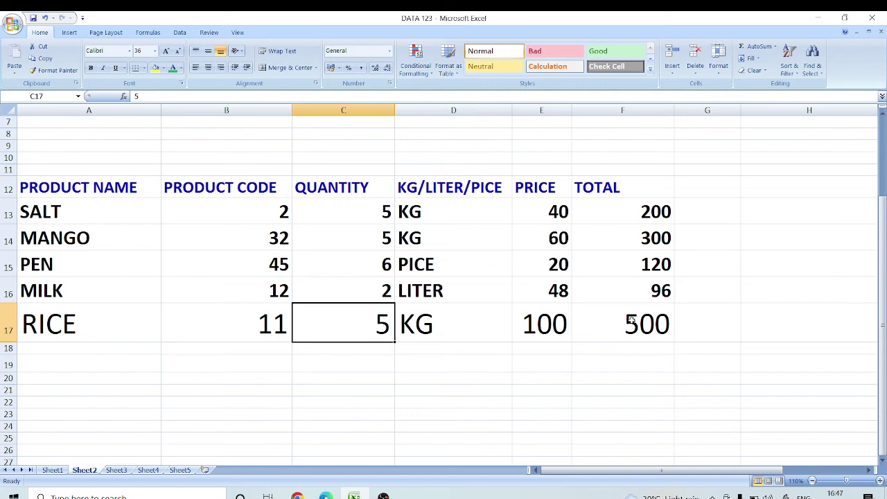
Goal Seek the RICE total F17 to 750 by changing quantity C17, which becomes 7.5
click(631, 320)
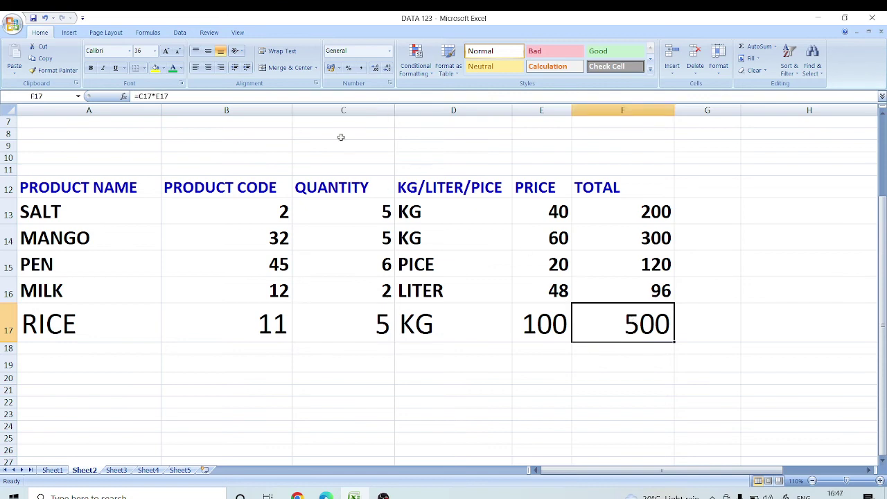
click(185, 34)
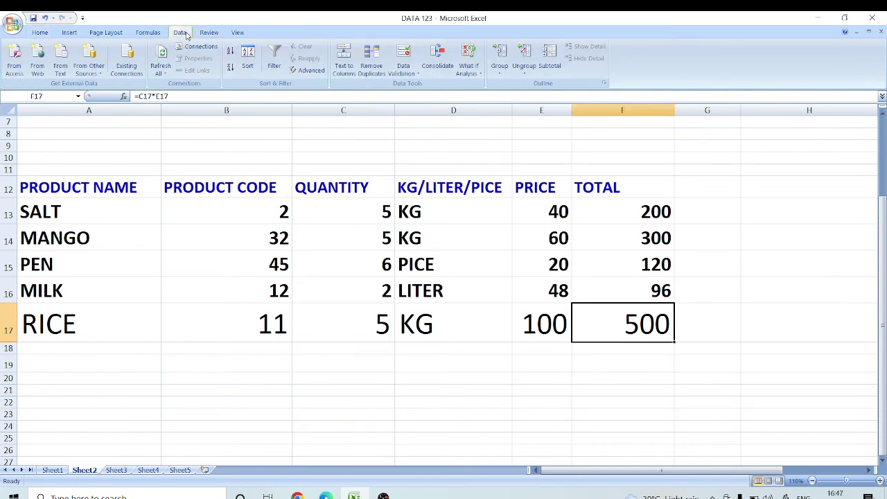
click(476, 67)
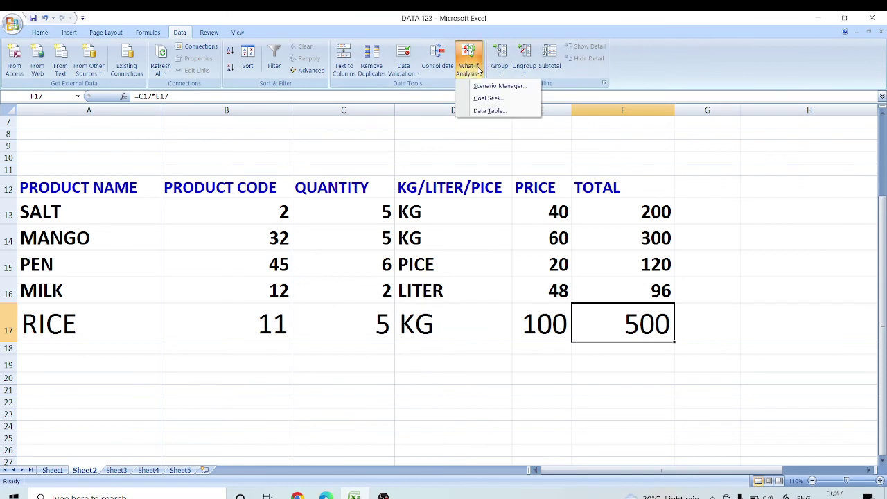
click(485, 98)
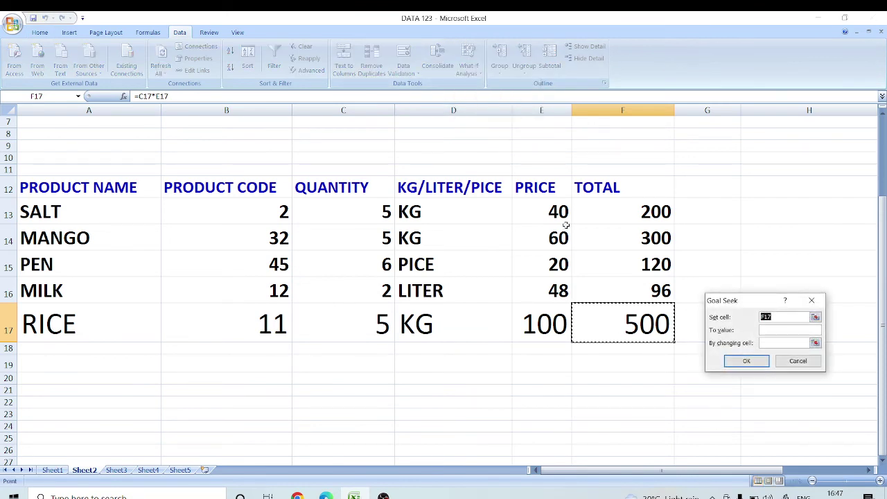
click(781, 315)
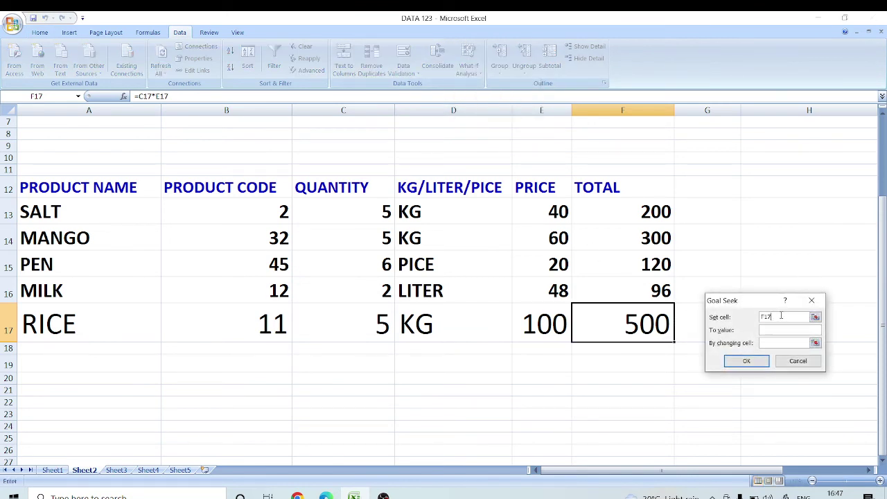
click(638, 315)
click(774, 331)
text(0)
click(768, 342)
click(361, 316)
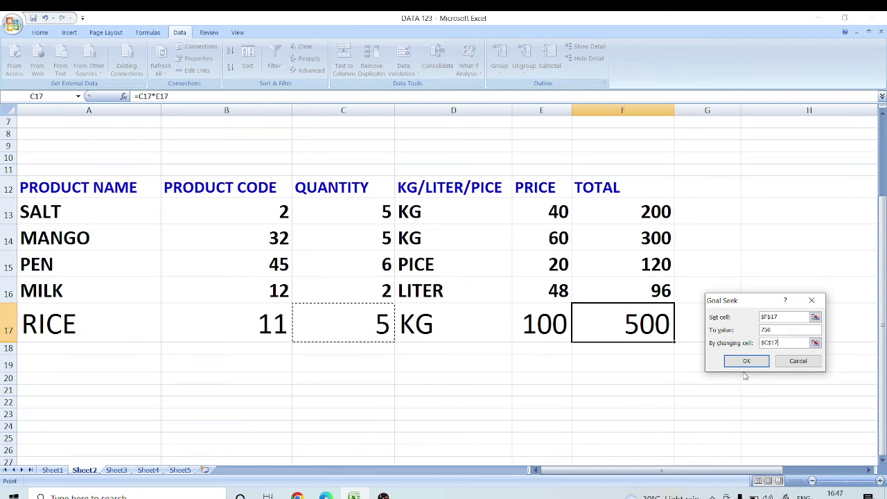
click(747, 362)
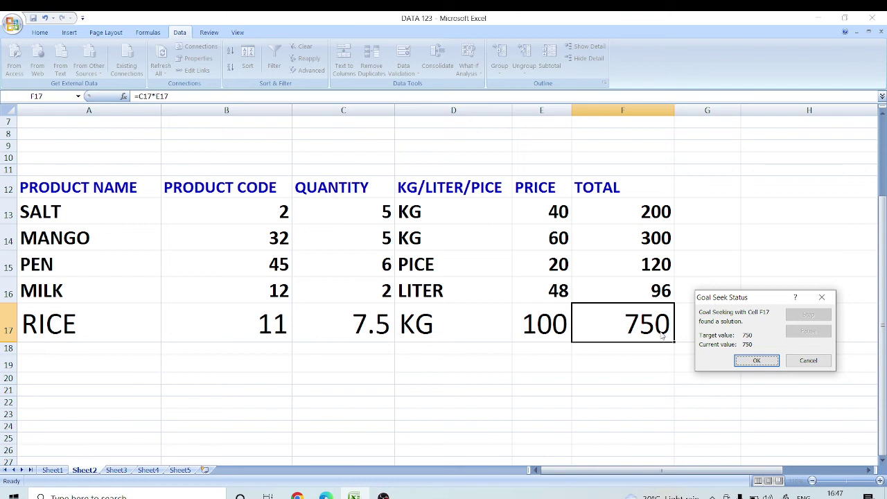
click(757, 361)
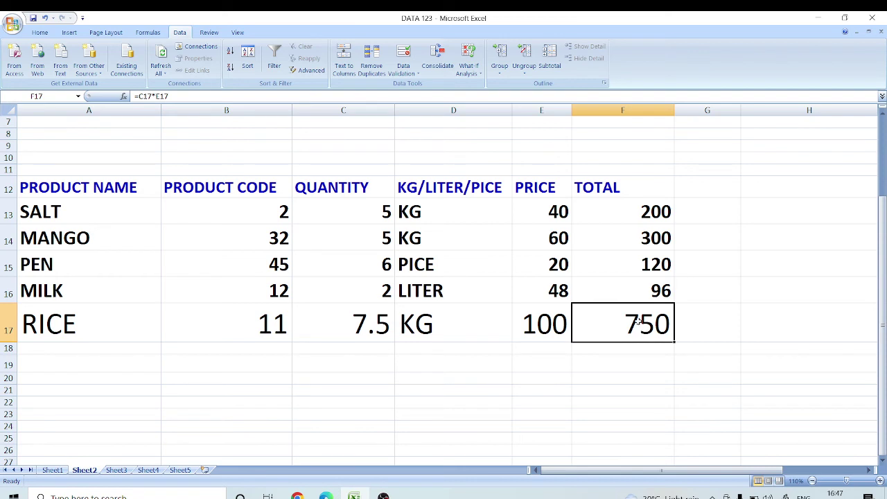
Run Goal Seek setting RICE total F17 to 1000 by changing its price E17
click(469, 68)
click(488, 97)
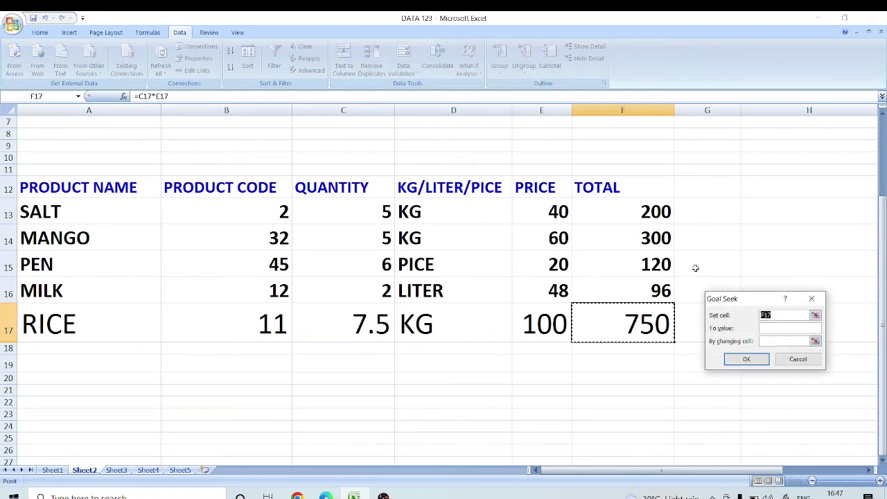
click(777, 315)
click(639, 317)
click(764, 328)
text(1000)
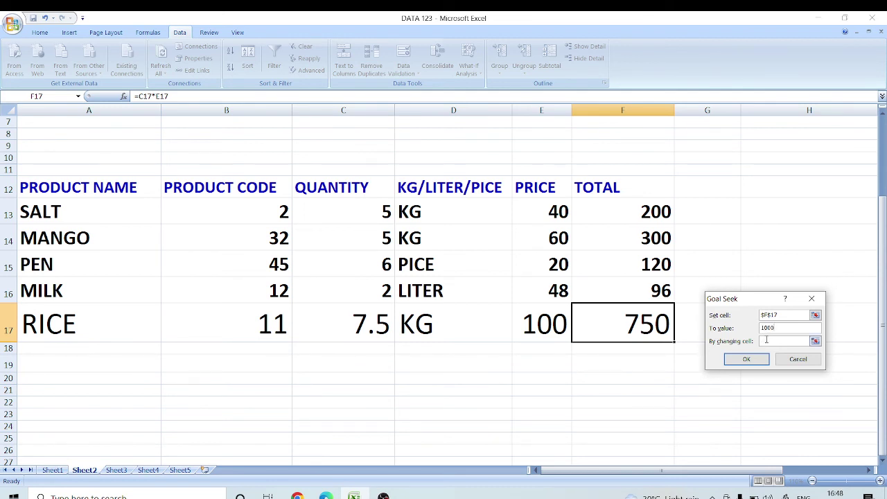
click(765, 340)
click(527, 330)
click(745, 359)
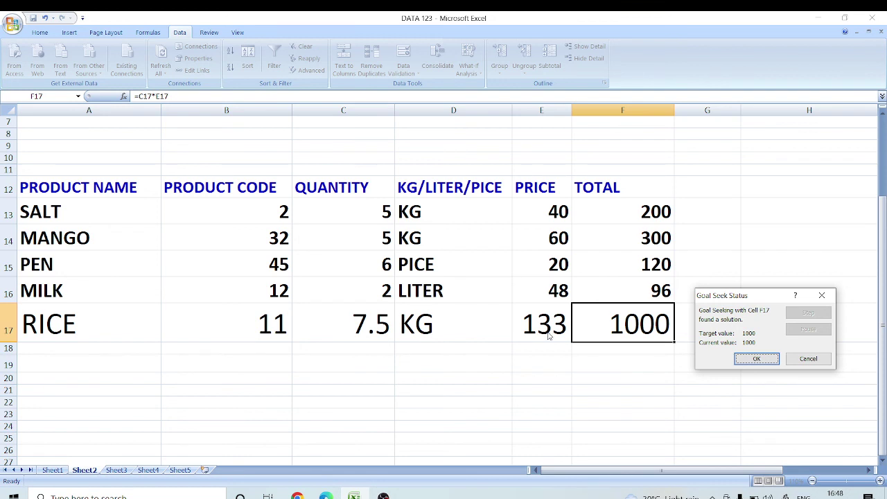
Accept the Goal Seek result, leaving RICE at price 133 and total 1000
click(748, 359)
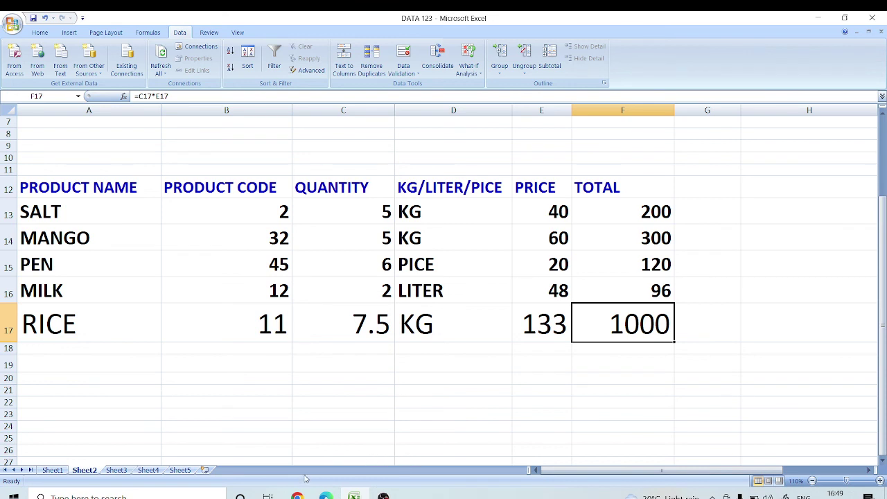
Minimize Excel and restore the OBS Studio window
click(821, 16)
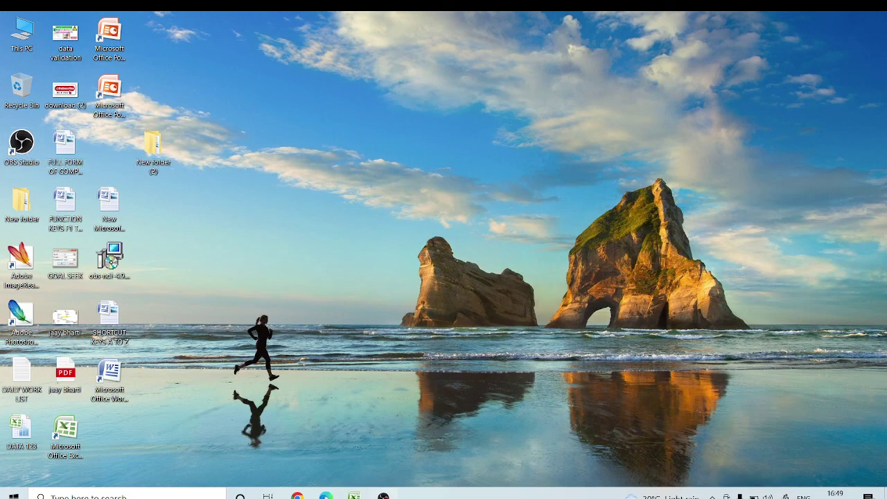
click(383, 496)
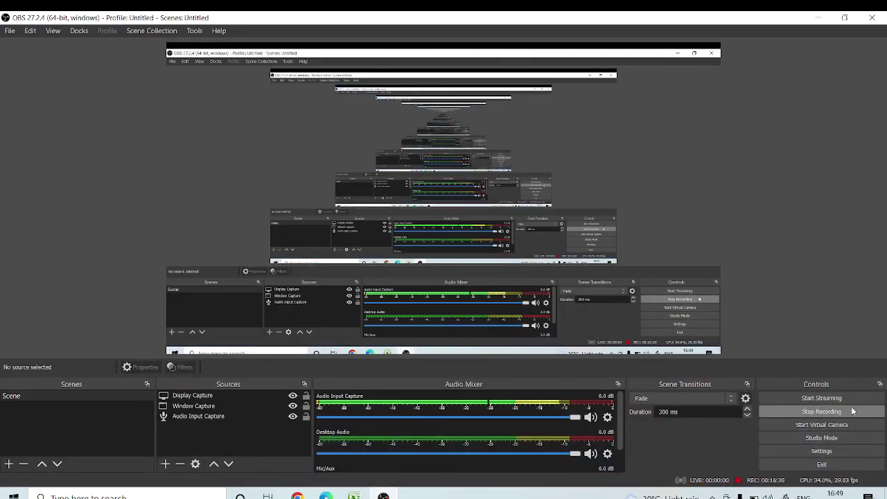